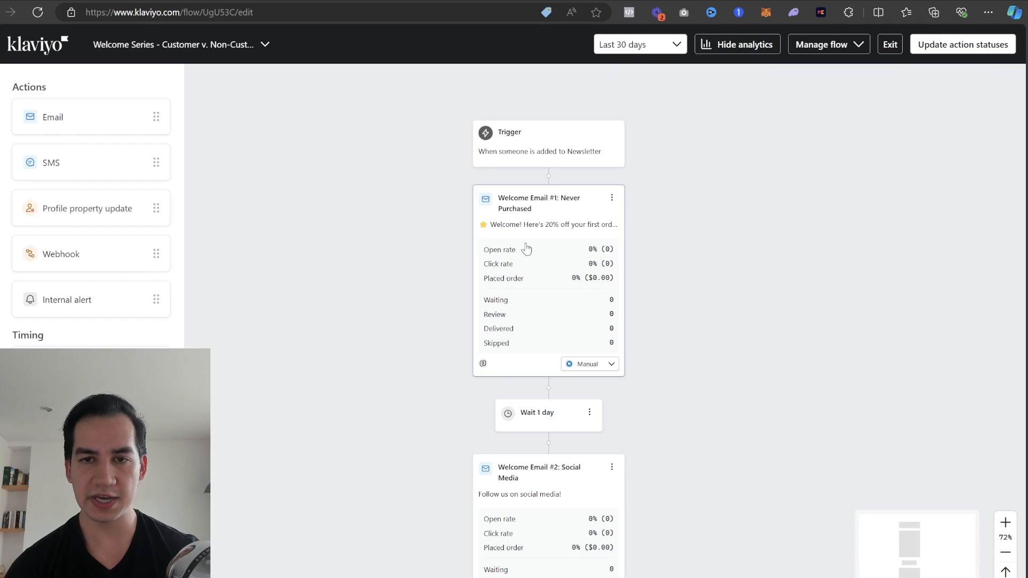
- Add a conditional split between the 1-day wait and Welcome Email #2: Social Media, leaving its condition unset and closing its details
scroll(664, 274, up, 5)
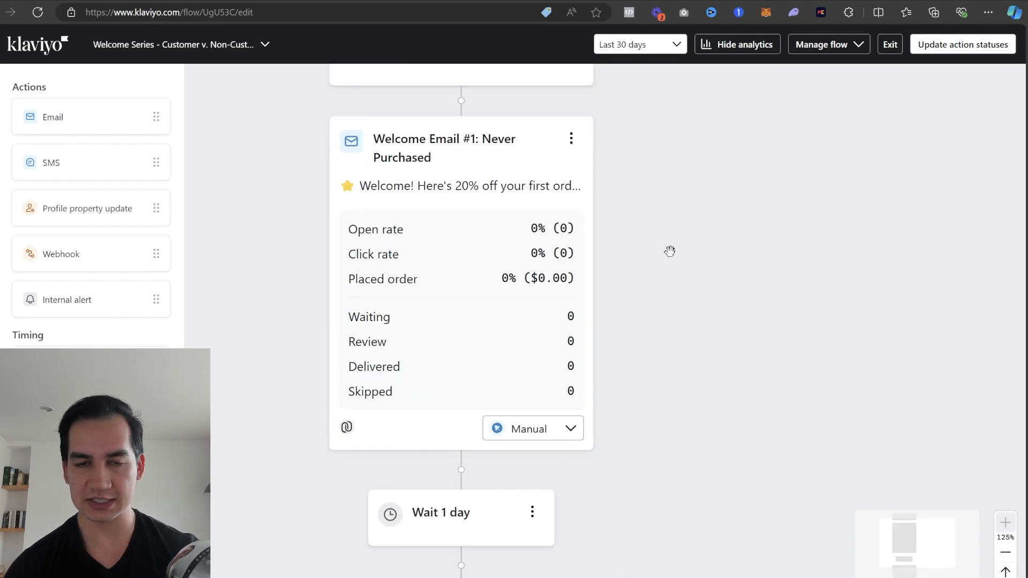
scroll(670, 251, down, 3)
scroll(612, 220, down, 5)
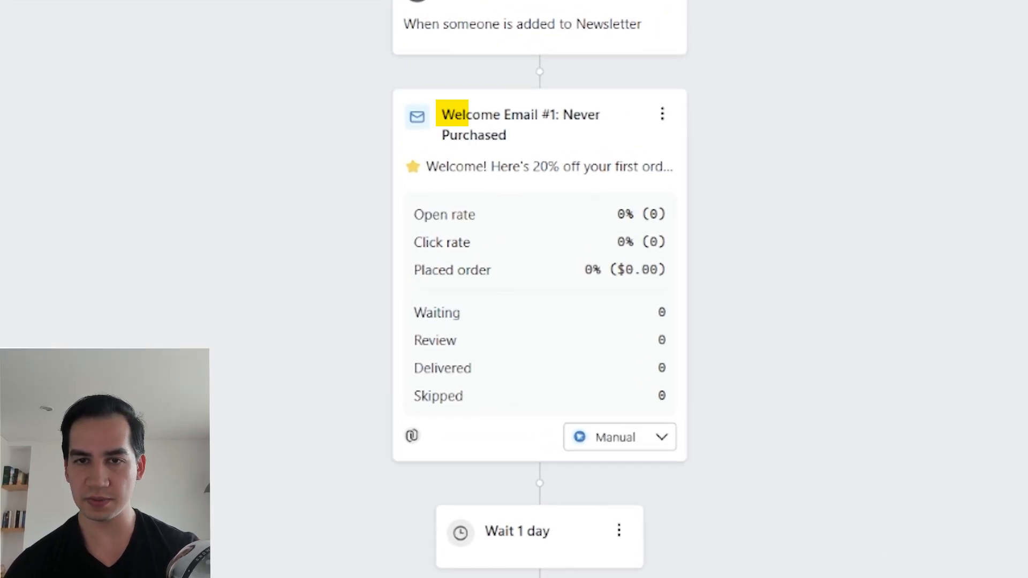
scroll(477, 271, down, 5)
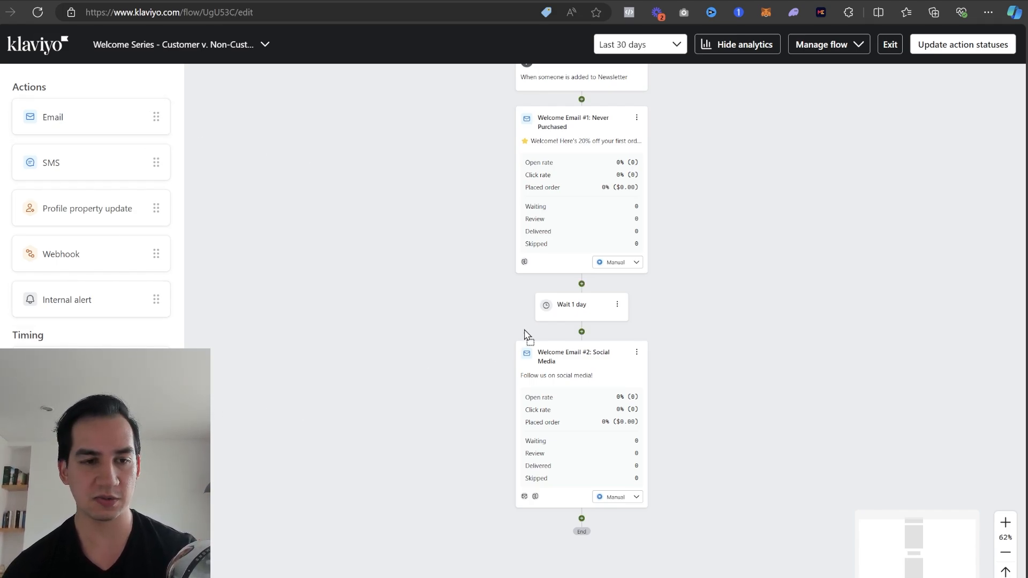
drag(524, 332, 587, 295)
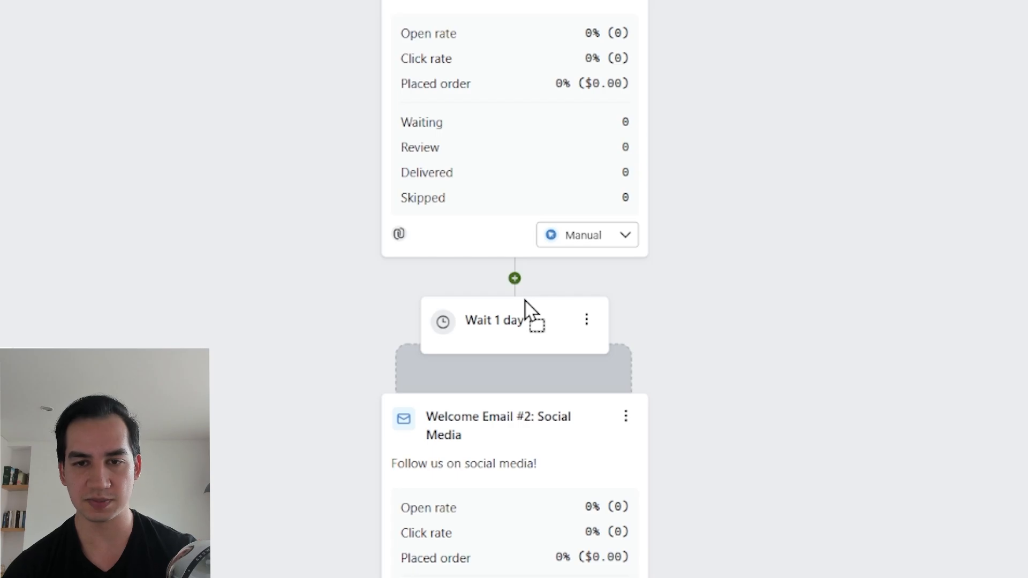
drag(524, 307, 483, 369)
click(1011, 257)
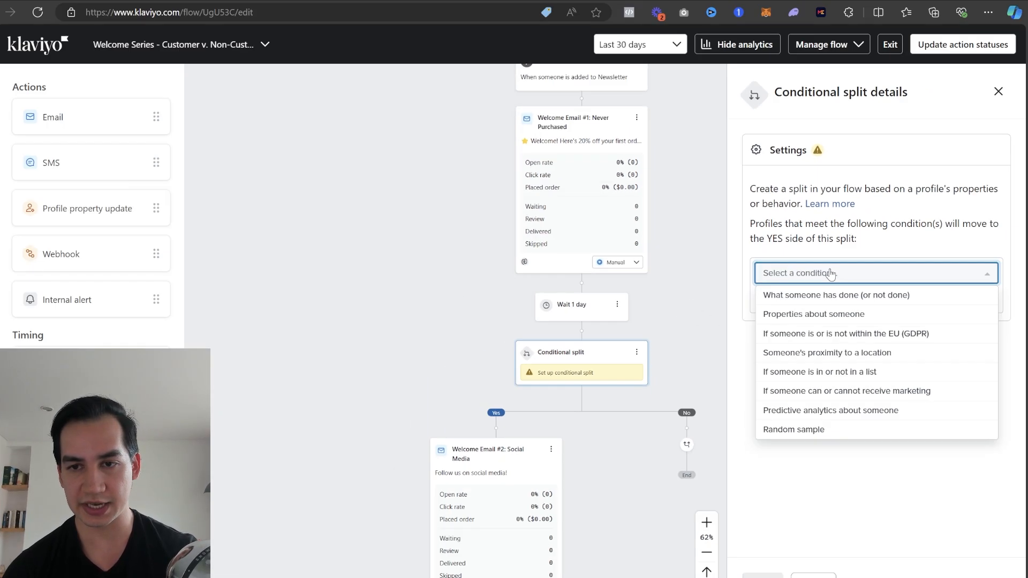
click(548, 357)
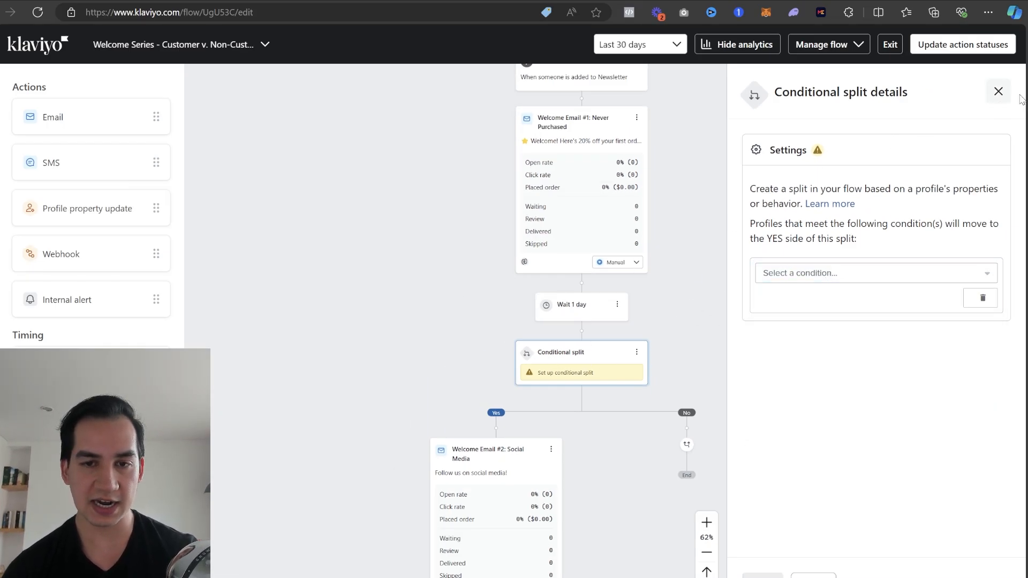
click(998, 91)
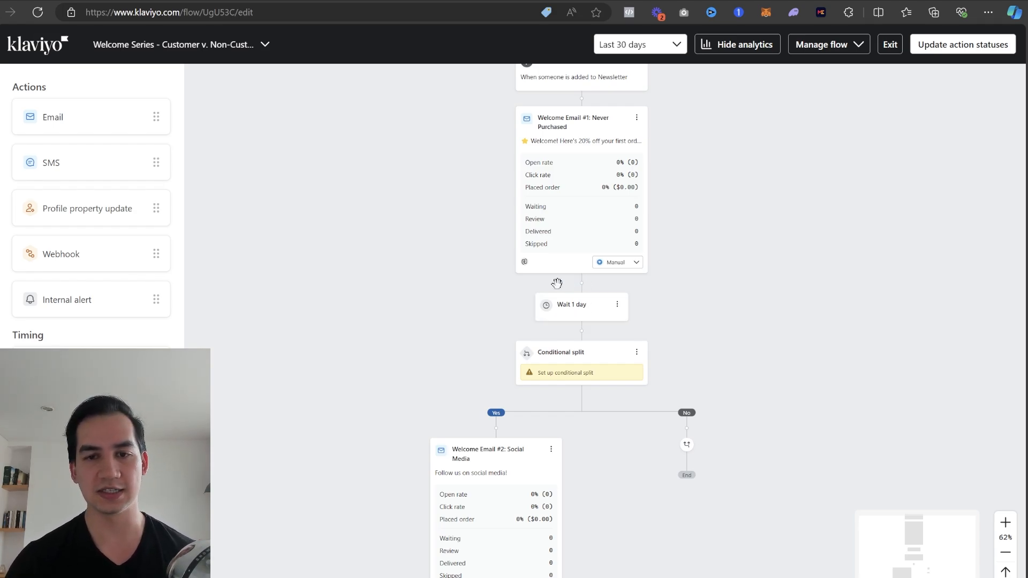
- Clone the Wait 1 day delay and move the copy to the No branch of the conditional split
scroll(557, 284, down, 2)
click(618, 212)
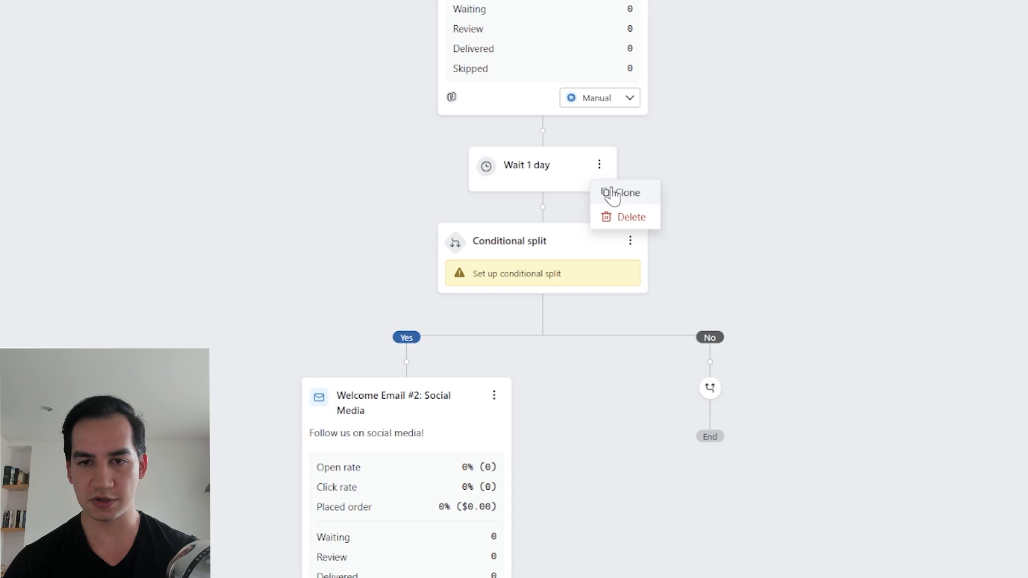
click(636, 229)
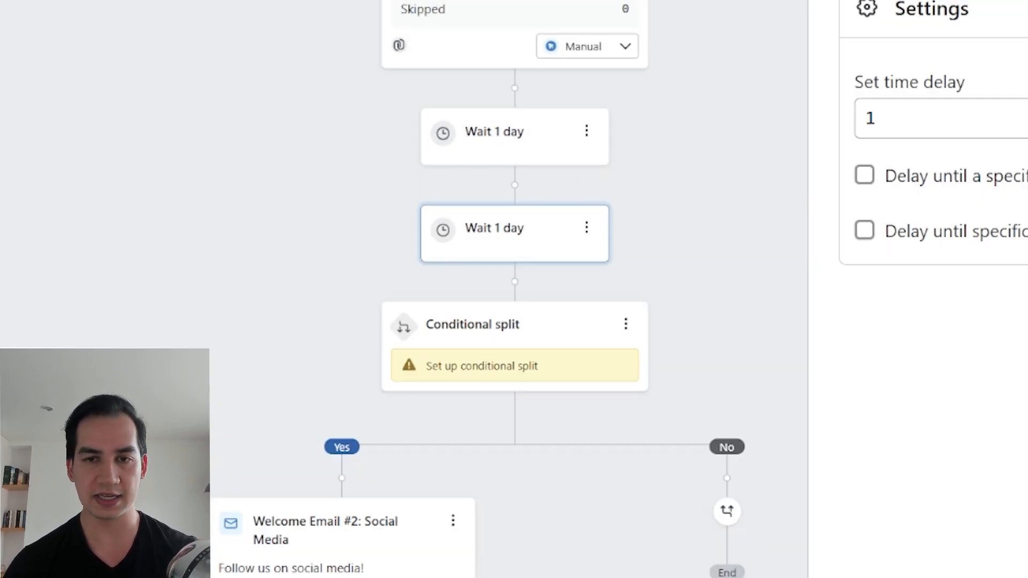
drag(487, 248, 725, 490)
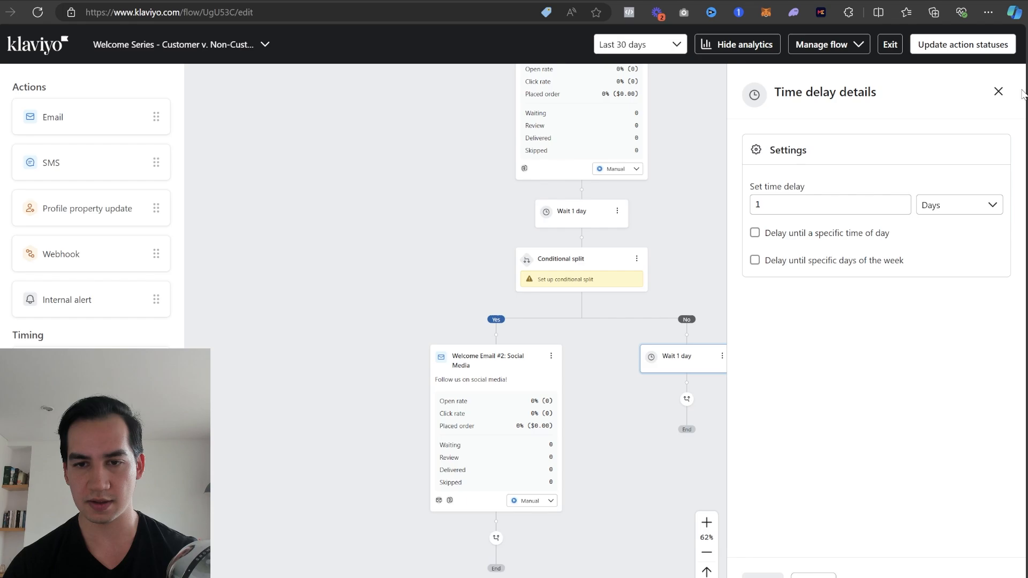
click(999, 92)
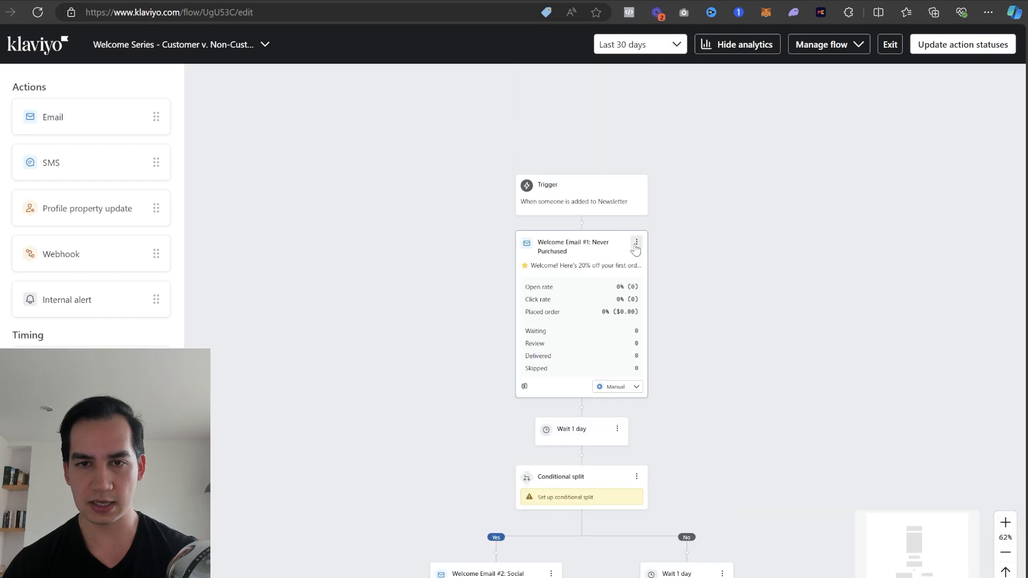
- Clone Welcome Email #1: Never Purchased and place the copy on the No branch, above the 1-day wait
click(636, 243)
click(643, 290)
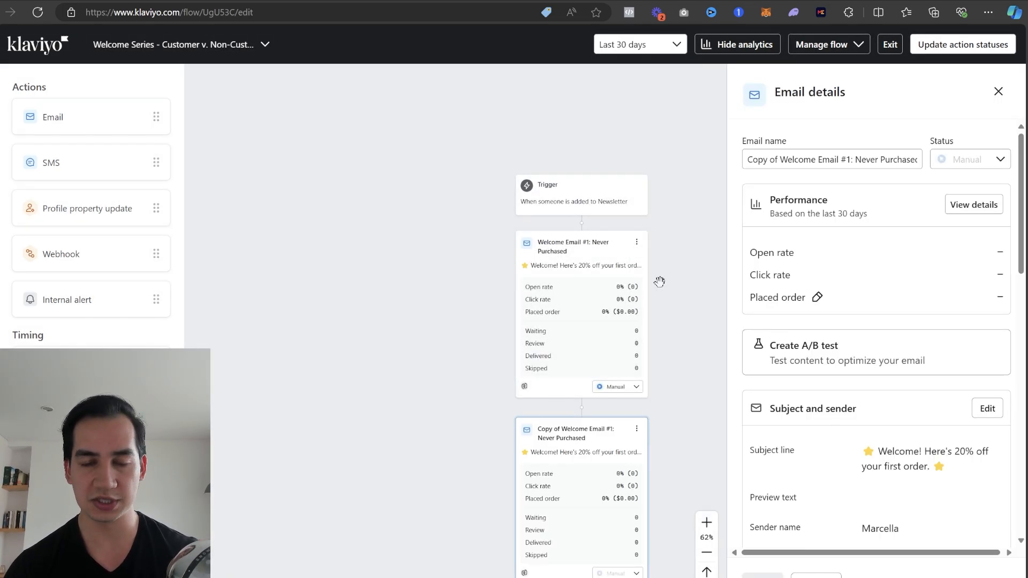
click(999, 91)
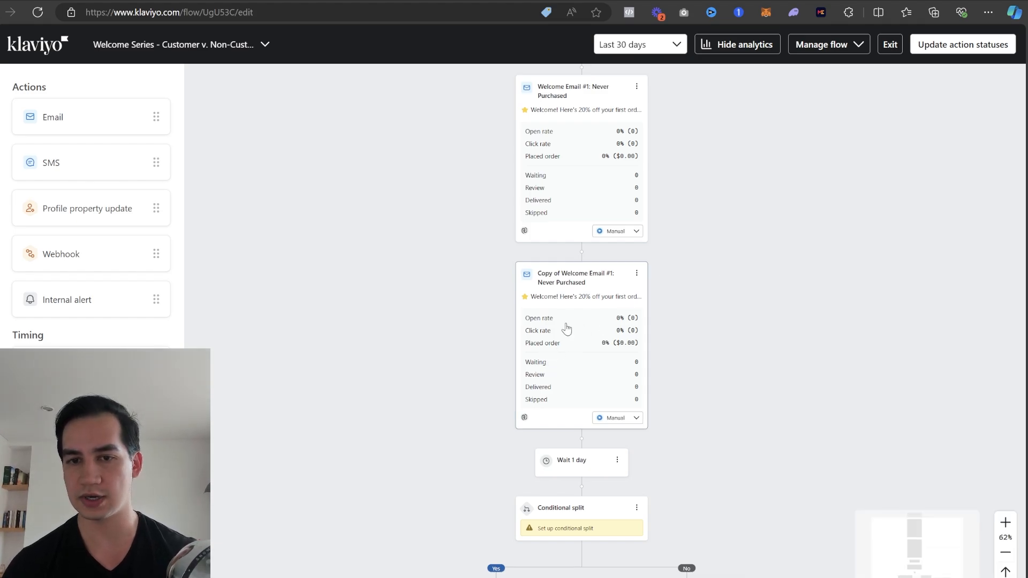
scroll(566, 328, down, 2)
scroll(566, 263, down, 4)
drag(574, 155, 697, 403)
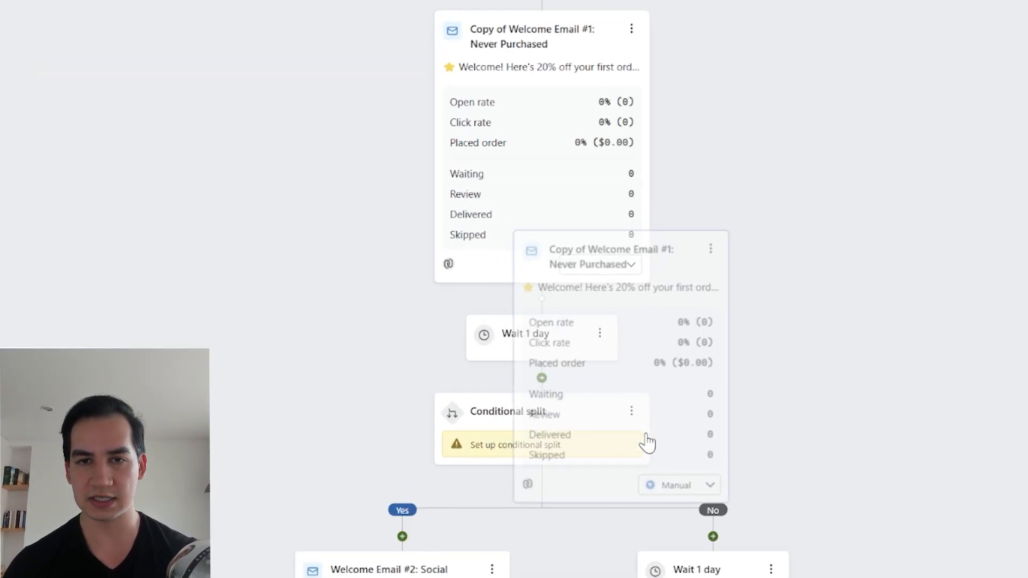
drag(729, 338, 718, 402)
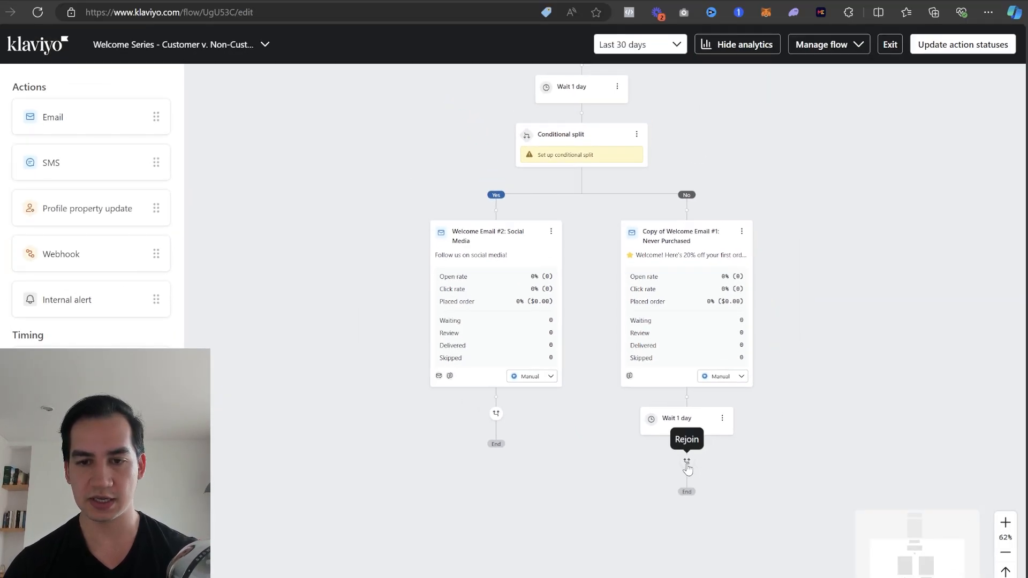
- Rejoin the No branch after its 1-day wait with the Yes path, just before Welcome Email #2: Social Media
scroll(716, 434, up, 5)
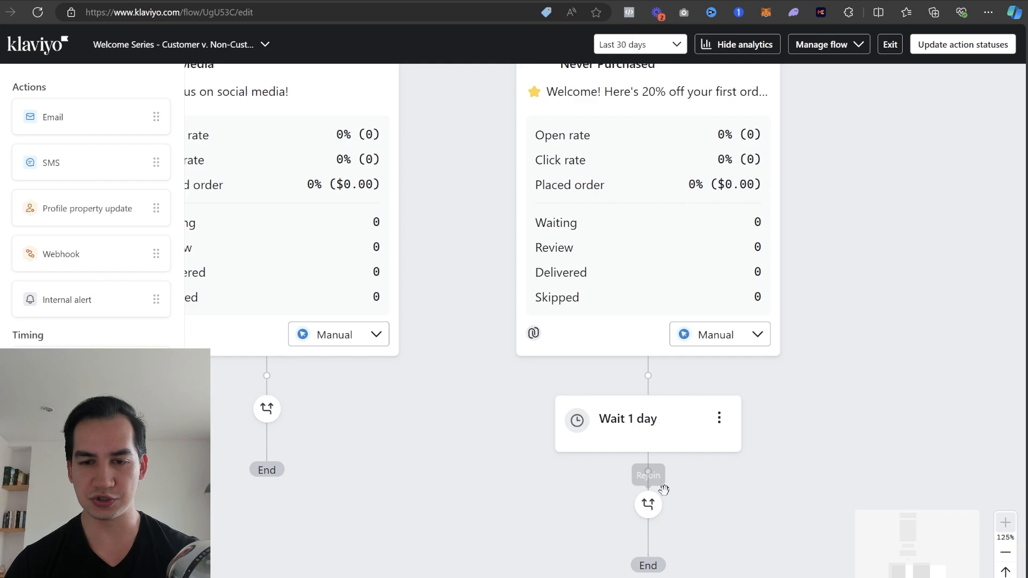
scroll(649, 504, down, 5)
drag(676, 507, 477, 249)
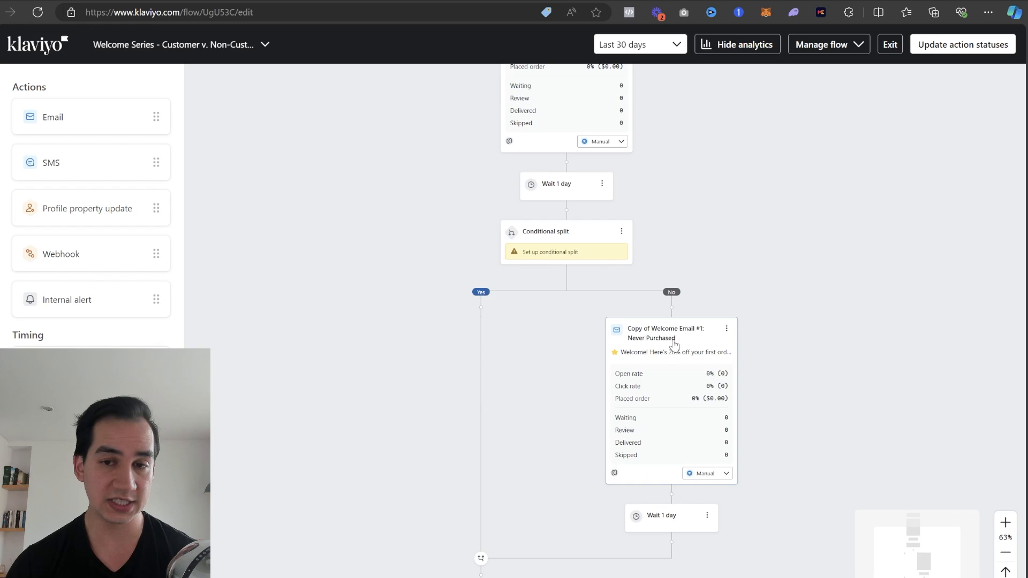
- Change the subject line of the copied Welcome Email #1 on the No branch to "20% Off" and save it
click(640, 328)
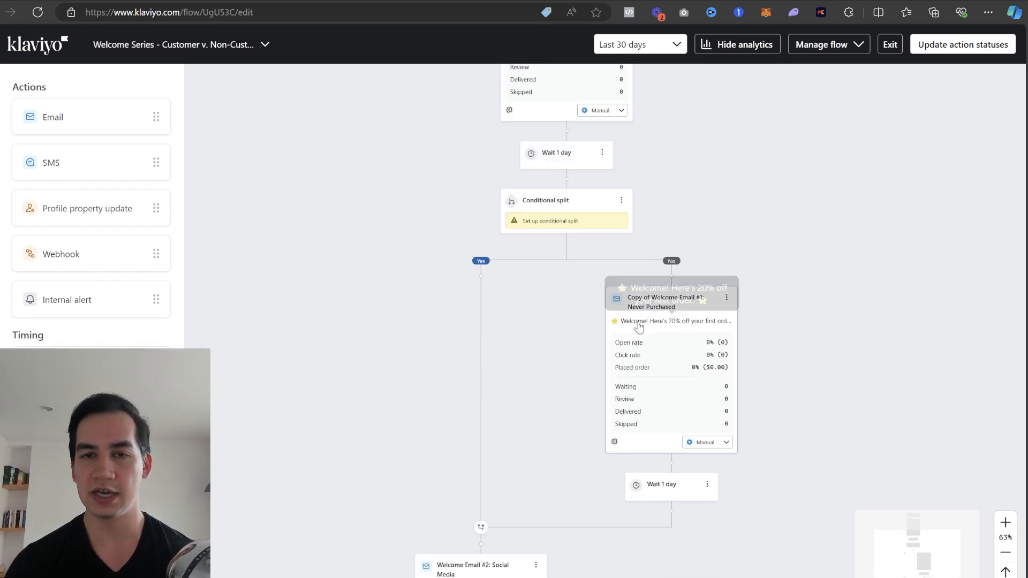
scroll(833, 318, down, 8)
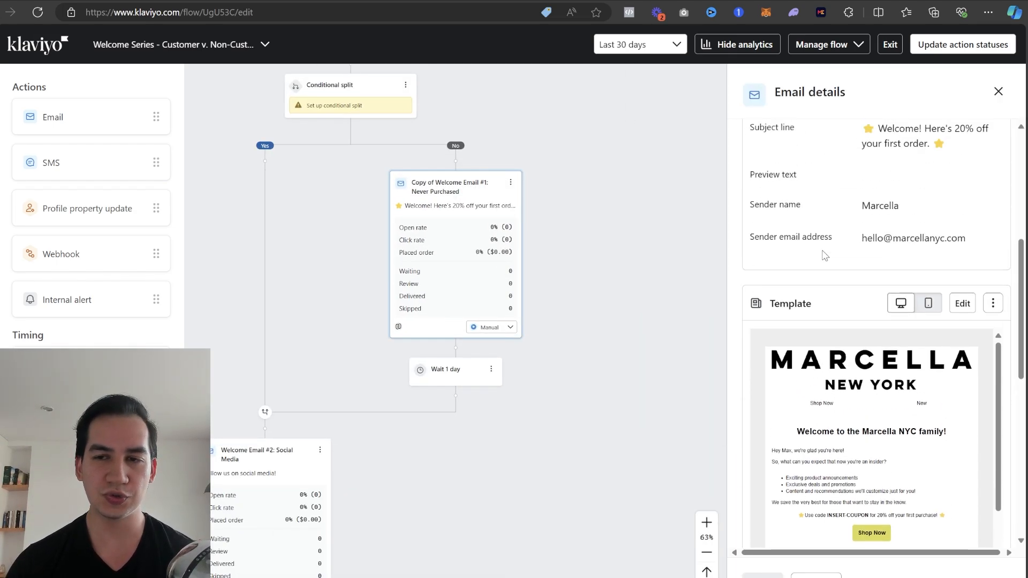
scroll(833, 318, up, 7)
triple_click(865, 270)
click(833, 249)
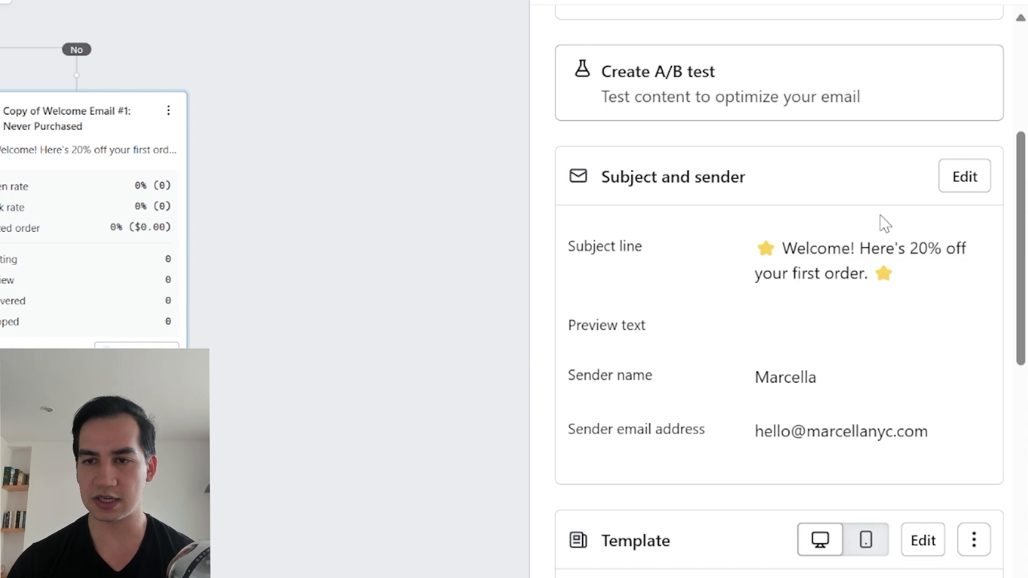
click(967, 181)
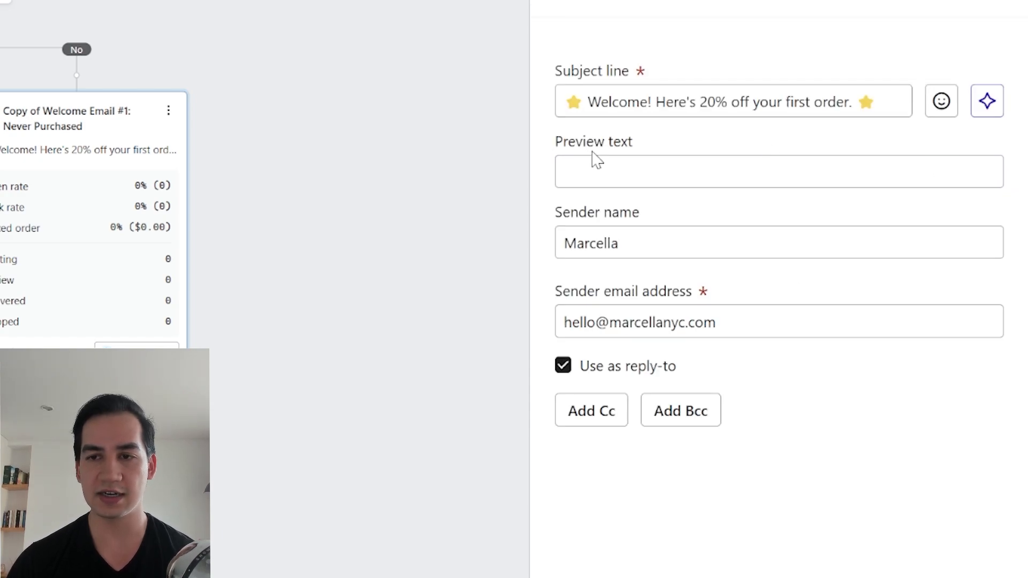
triple_click(664, 94)
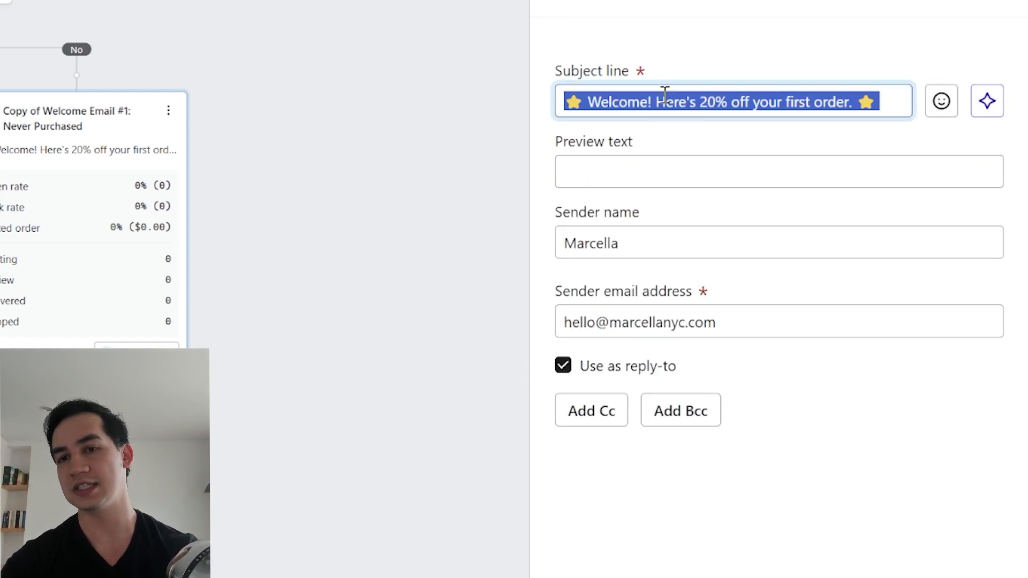
text(20)
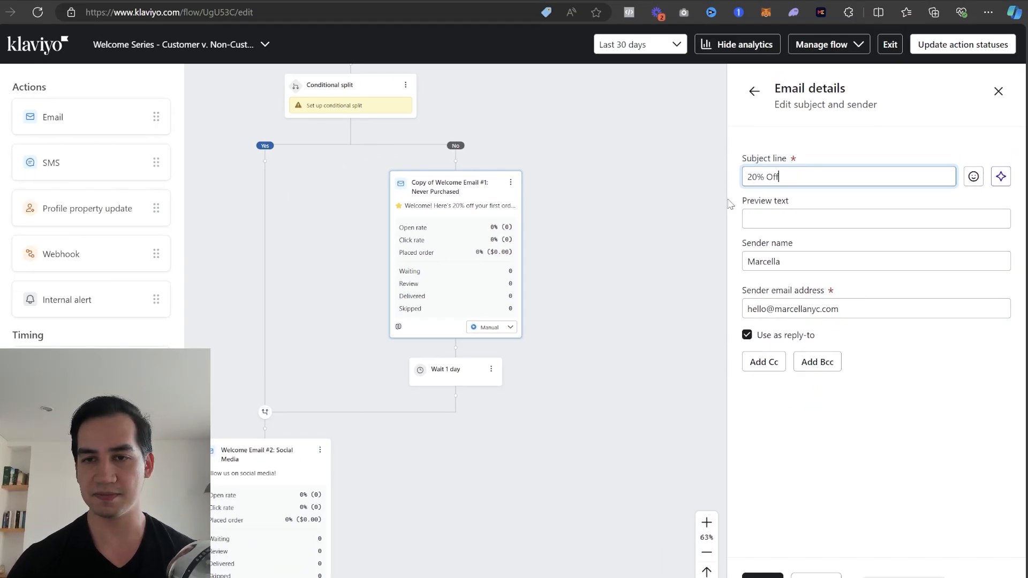
click(767, 576)
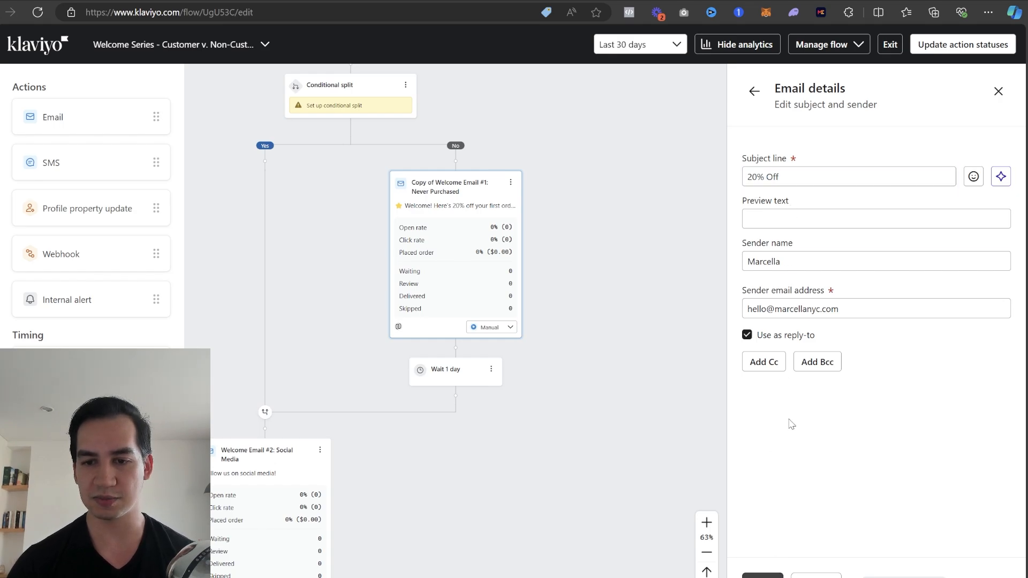
click(997, 91)
- Set the conditional split to What someone has done (or not done), with Opened Email at least once over all time
drag(602, 273, 698, 269)
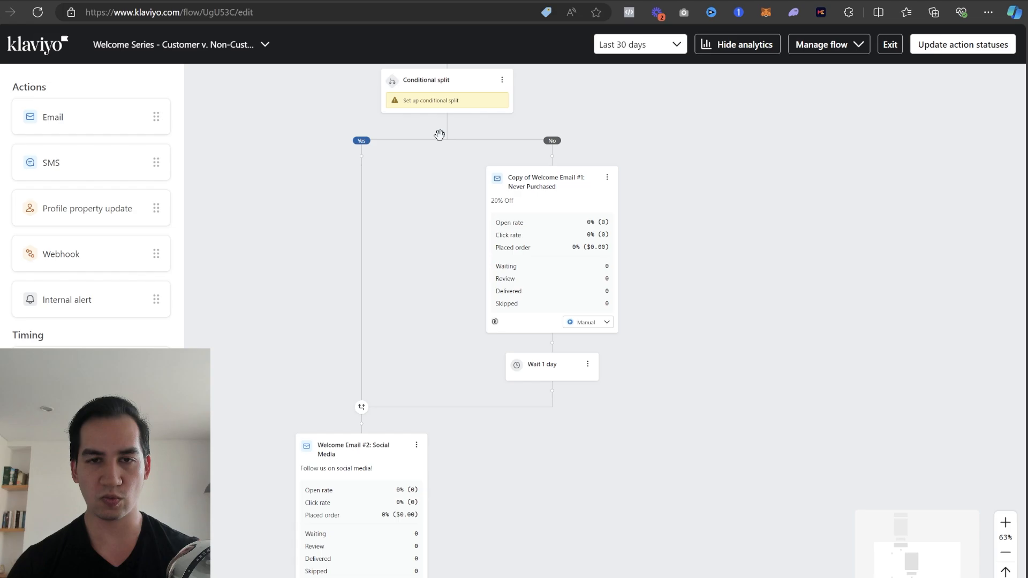
scroll(439, 135, up, 4)
scroll(435, 320, up, 5)
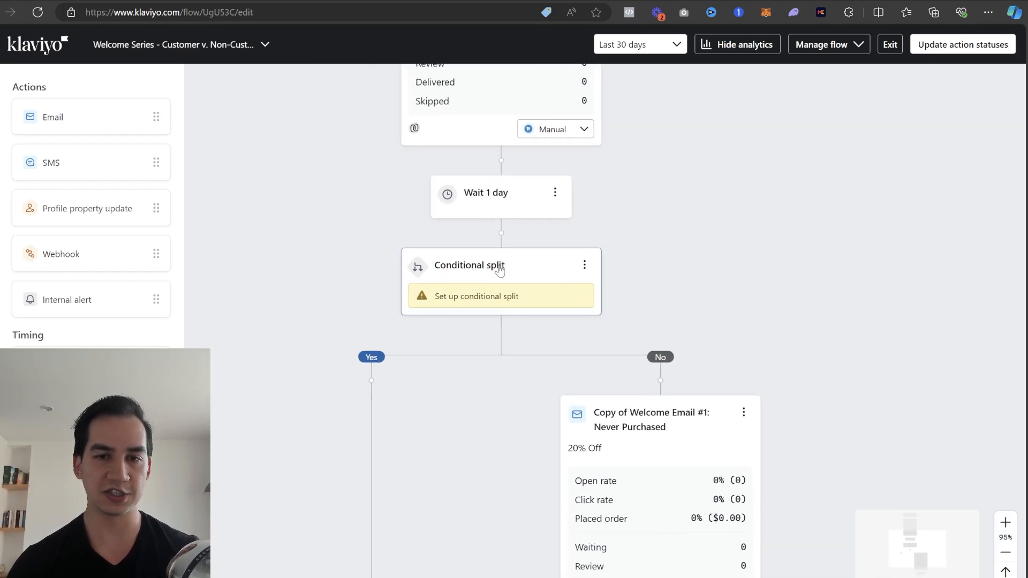
click(488, 271)
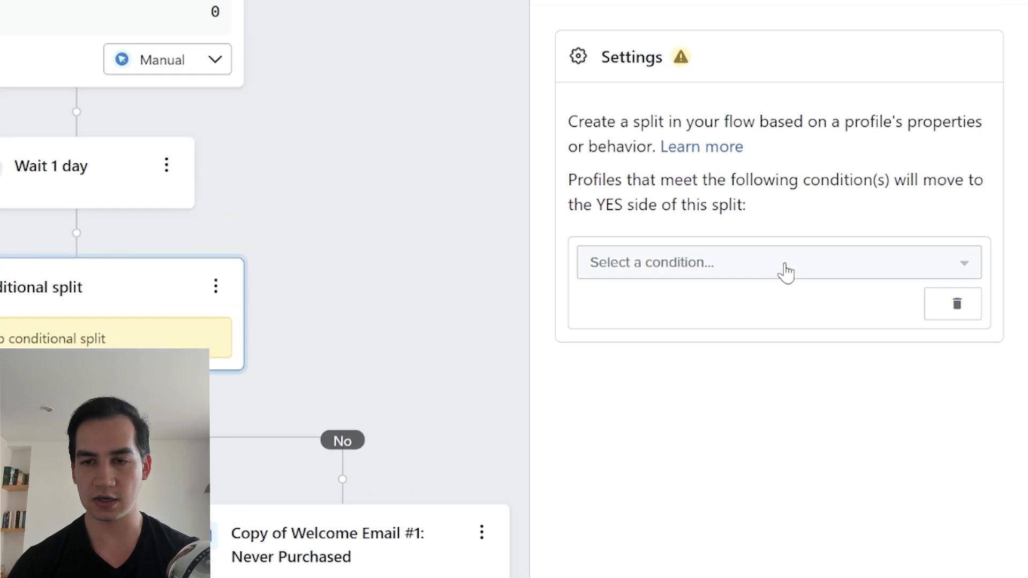
click(903, 270)
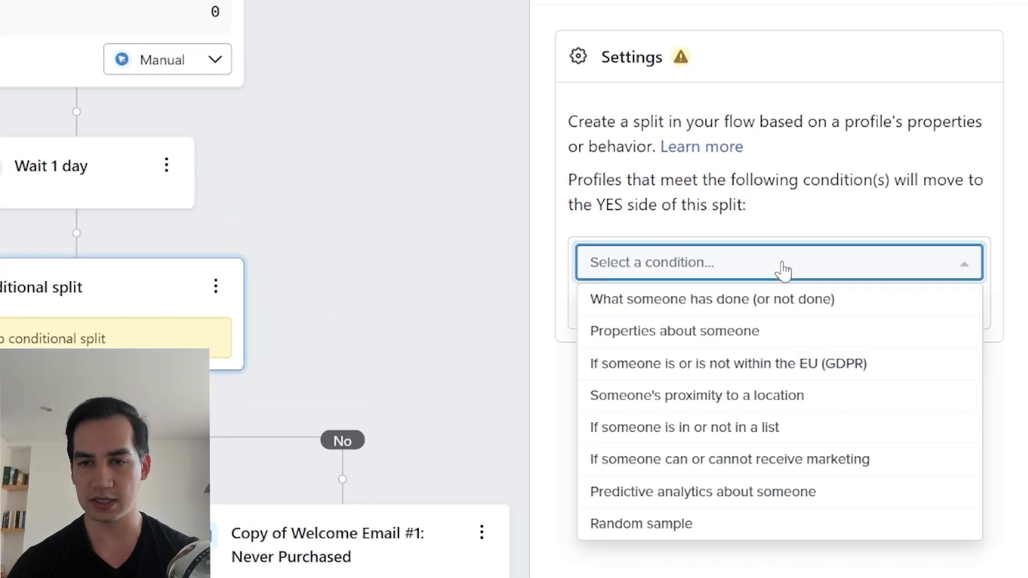
click(717, 299)
click(724, 304)
click(733, 350)
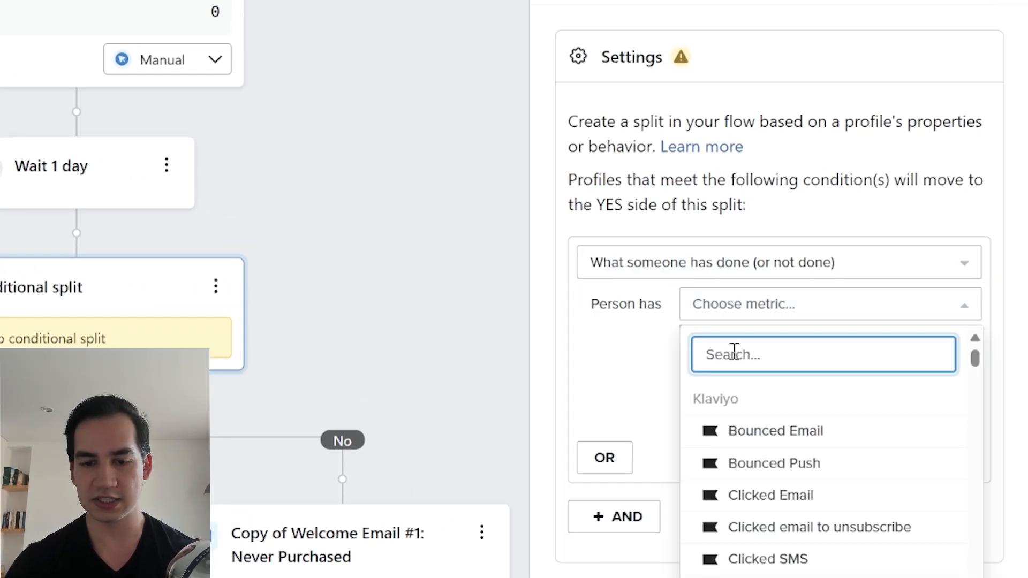
text(opene)
click(774, 430)
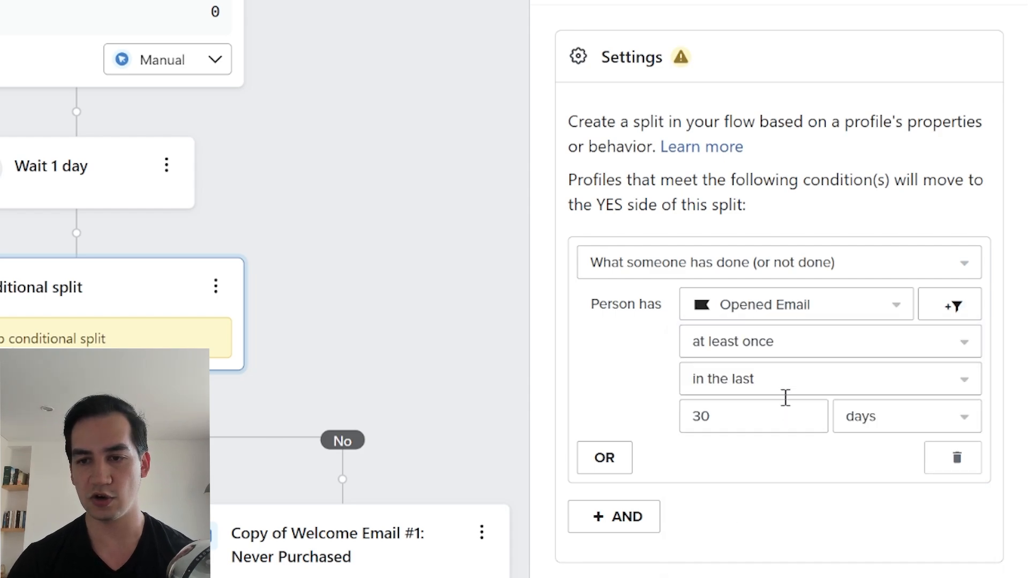
click(737, 378)
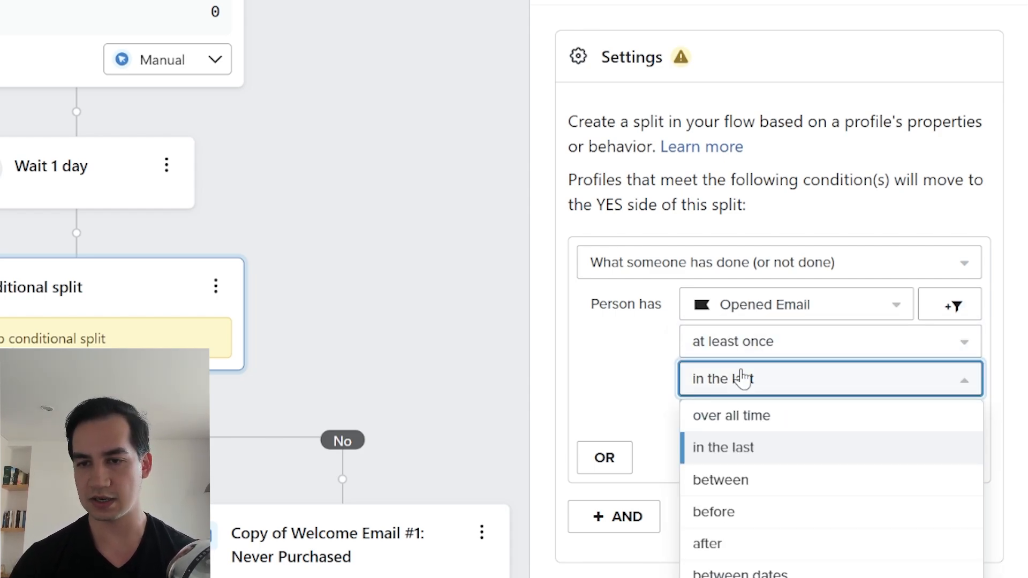
click(745, 421)
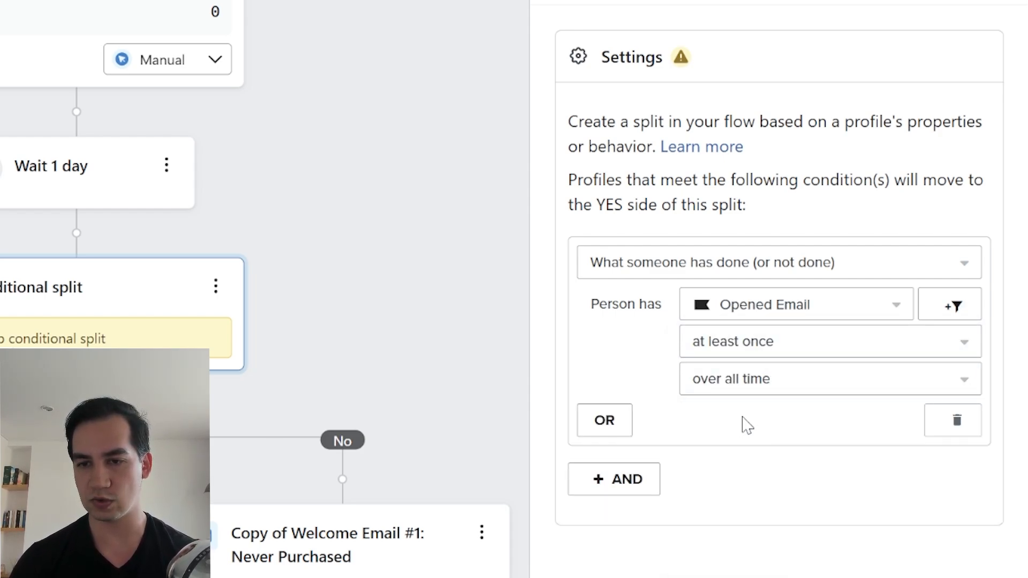
- Add a filter to the Opened Email condition using the Message property
click(951, 310)
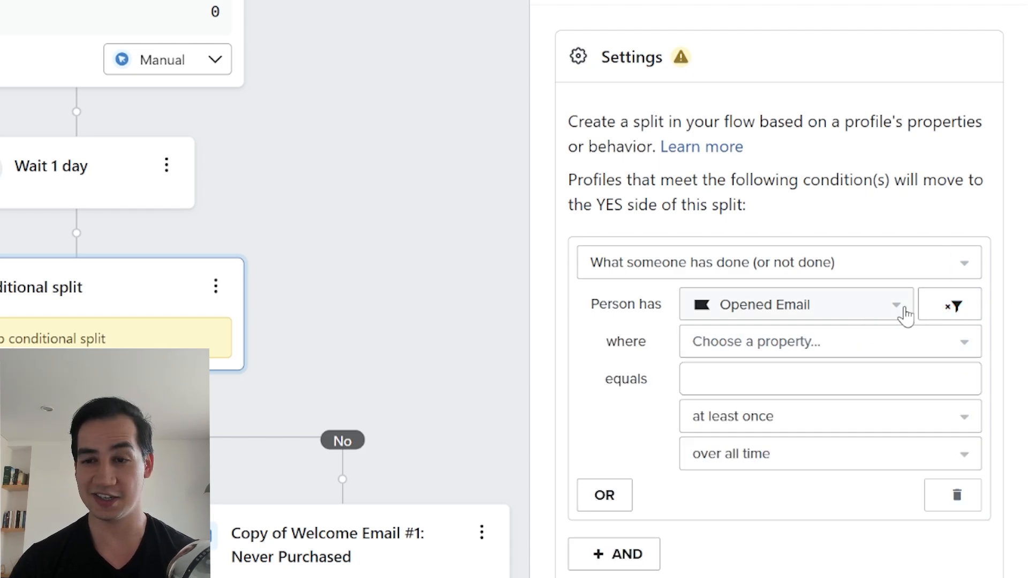
click(743, 354)
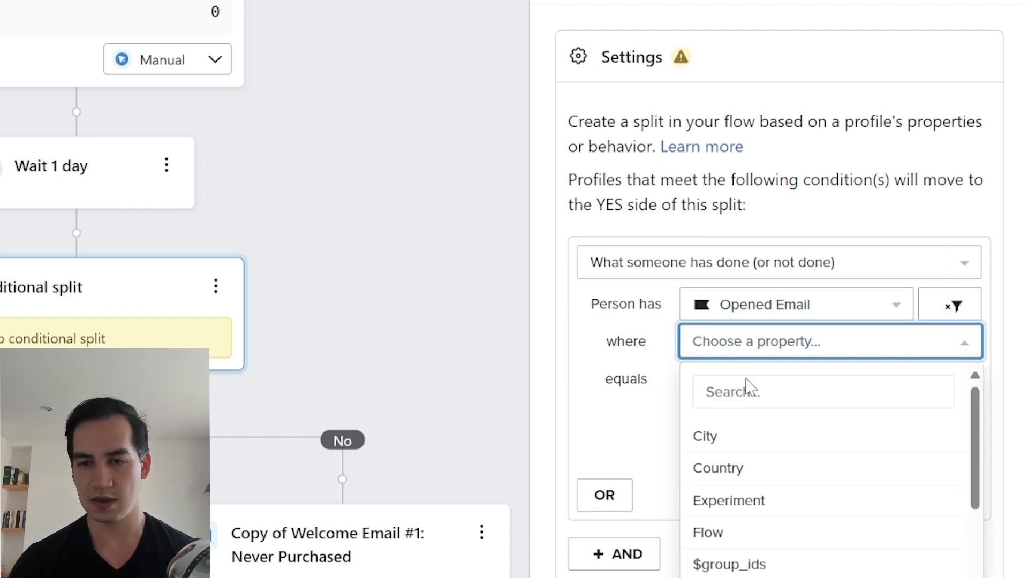
click(748, 383)
text(mess)
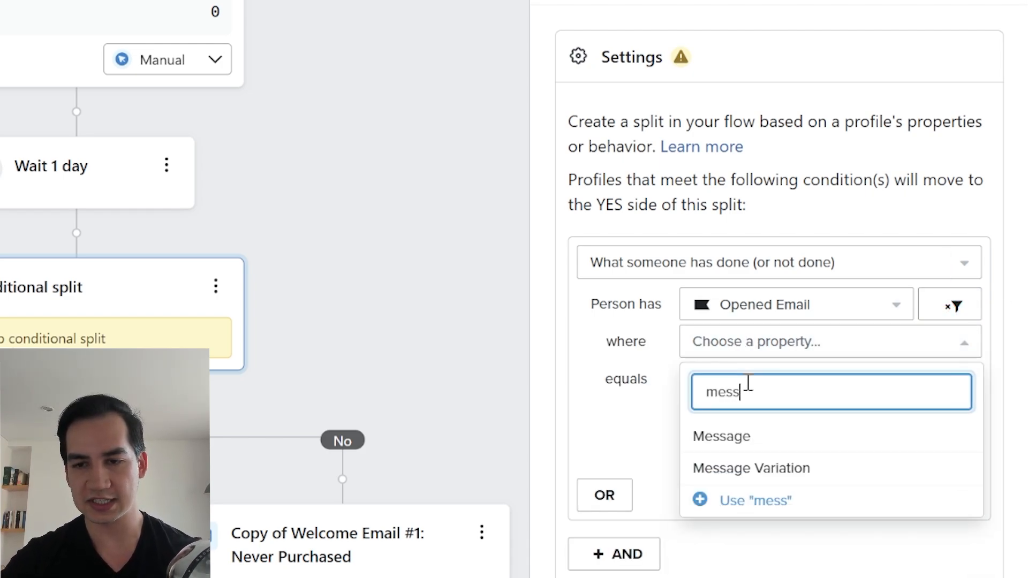
click(741, 432)
- Try to find the first welcome email by entering "welcome email" as the Message filter value, and clear the entry
scroll(239, 198, up, 4)
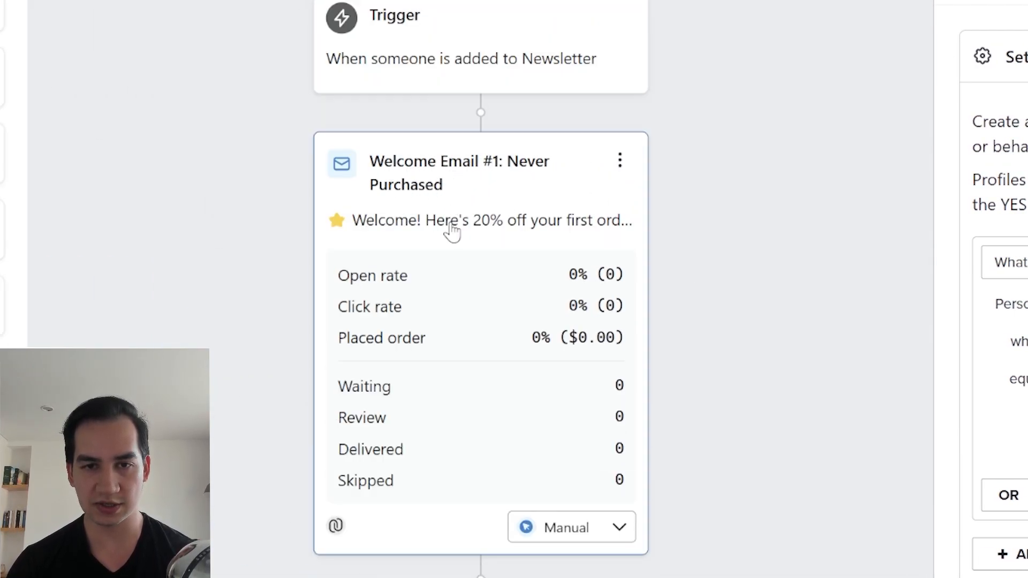
scroll(444, 204, down, 3)
scroll(448, 194, up, 1)
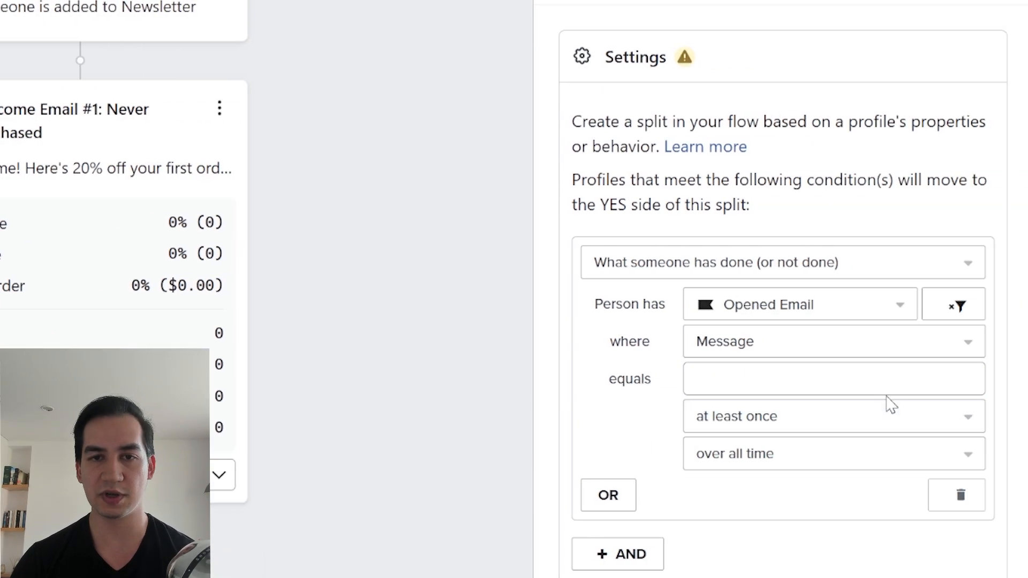
click(890, 383)
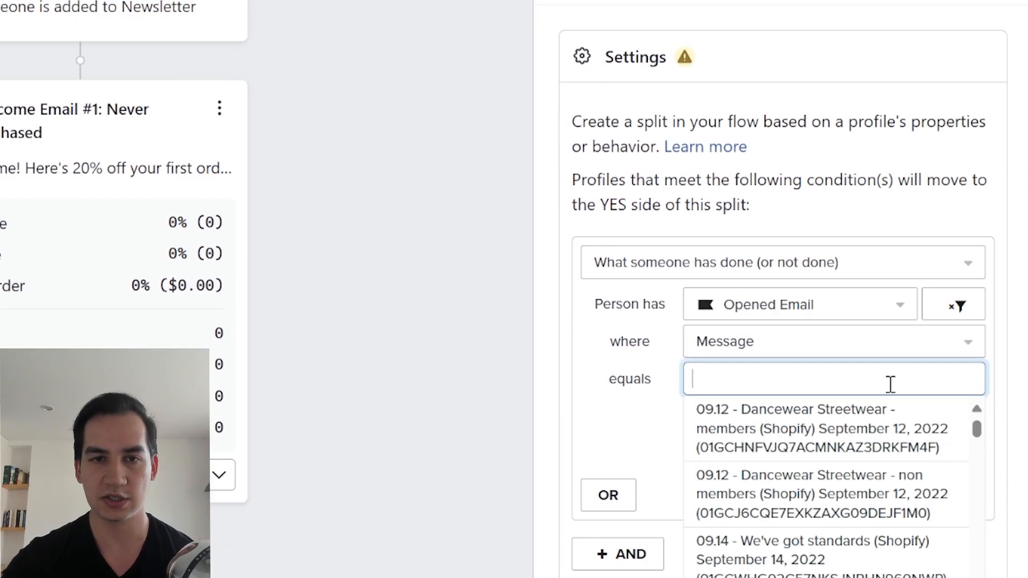
text(welcome email)
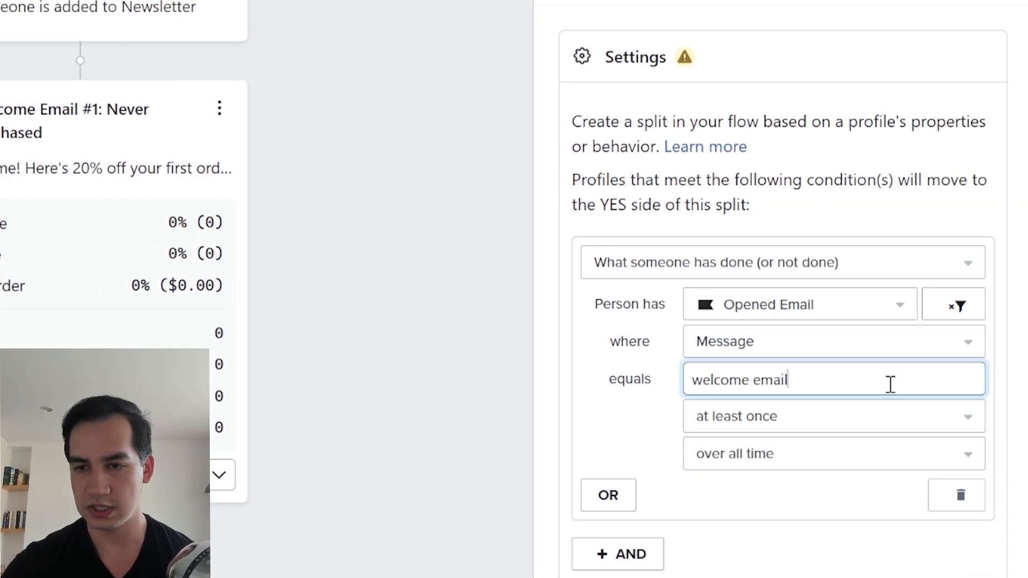
triple_click(766, 384)
key(BackSpace)
- Copy the message ID of Welcome Email #1: Never Purchased from its performance details page URL and return to the flow
click(396, 260)
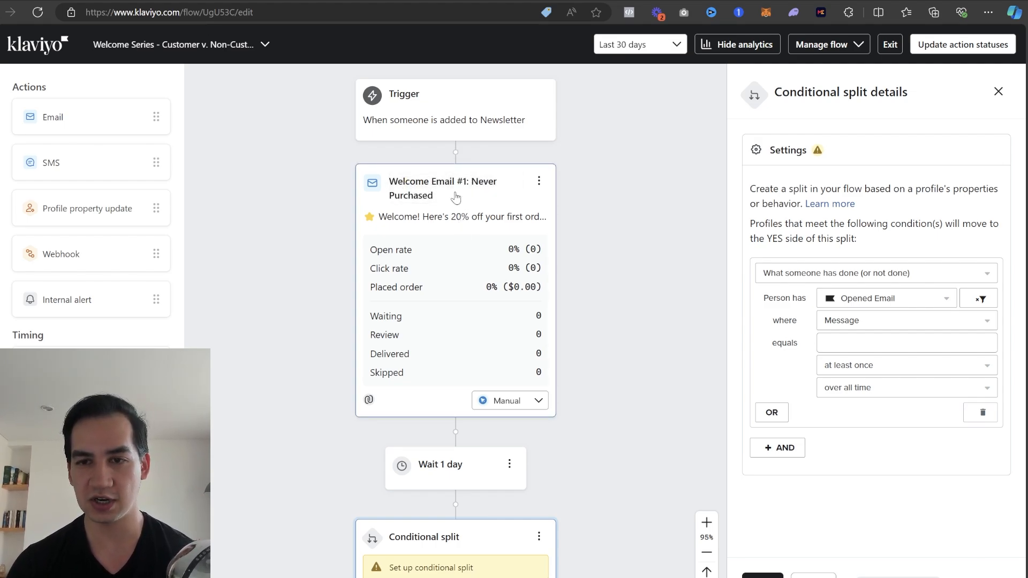
click(456, 198)
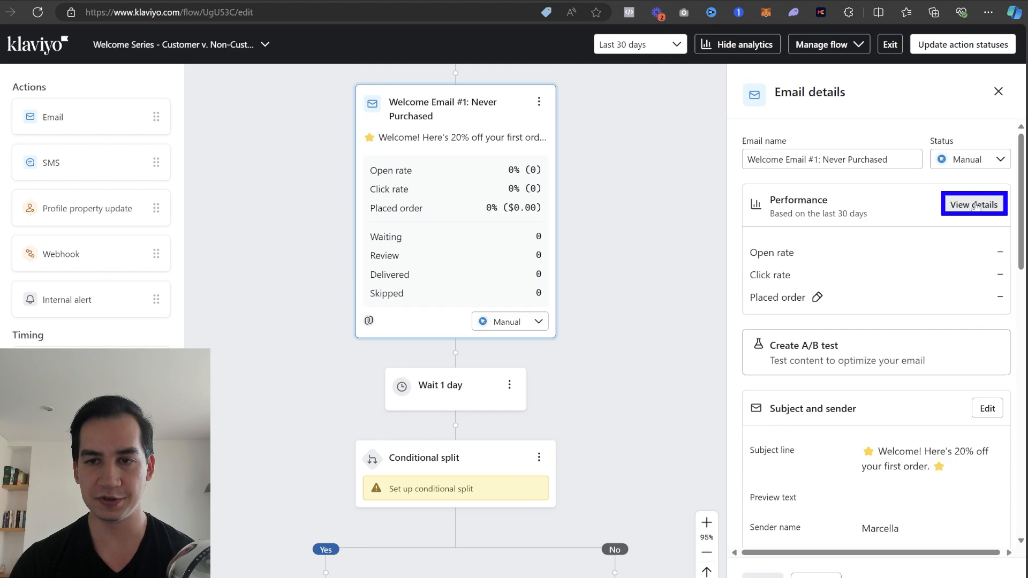
click(975, 206)
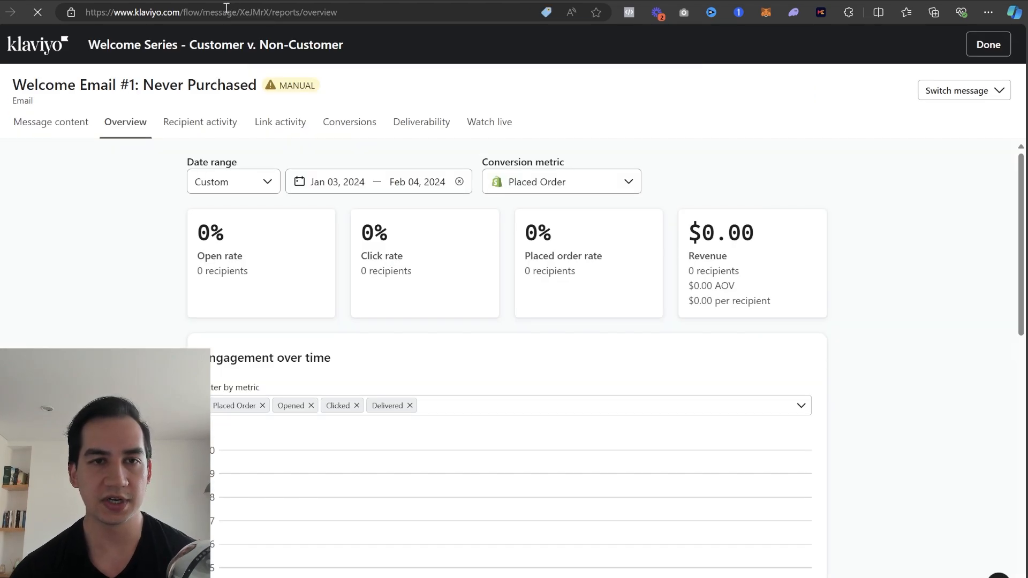
click(245, 12)
double_click(255, 12)
key(ctrl+c)
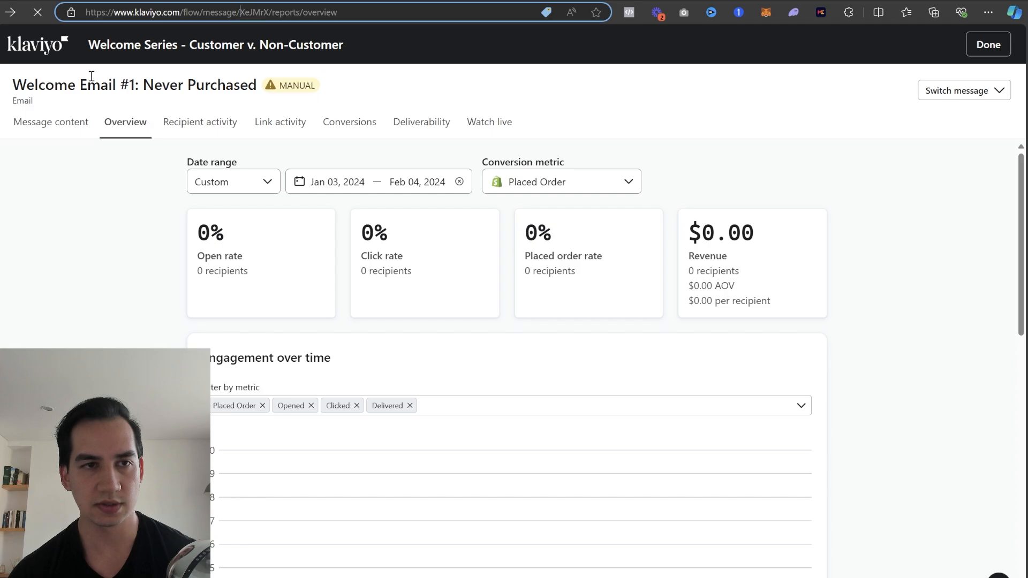
key(alt+Left)
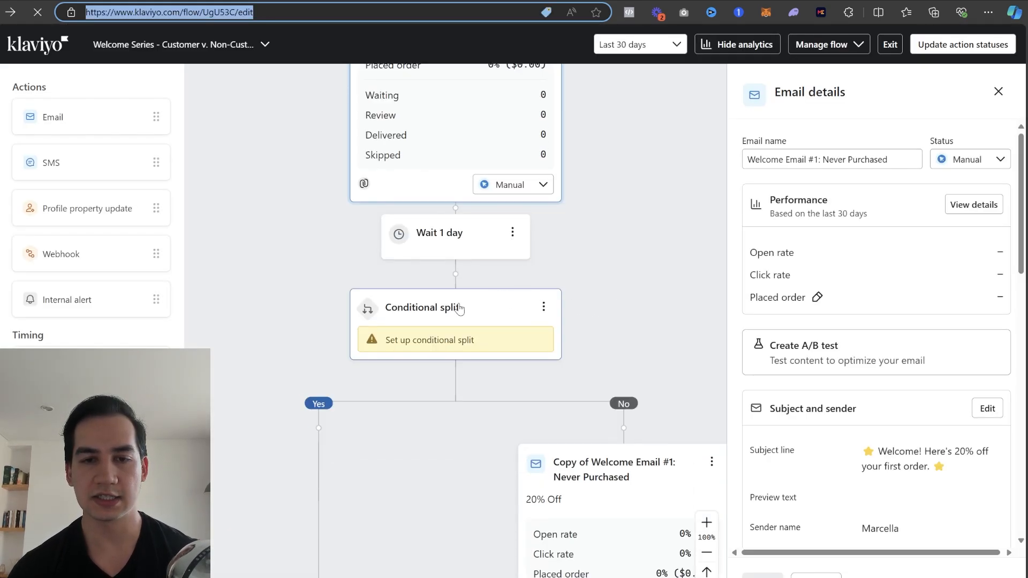
- Set the conditional split to What someone has done (or not done), with Opened Email at least once over all time
click(459, 309)
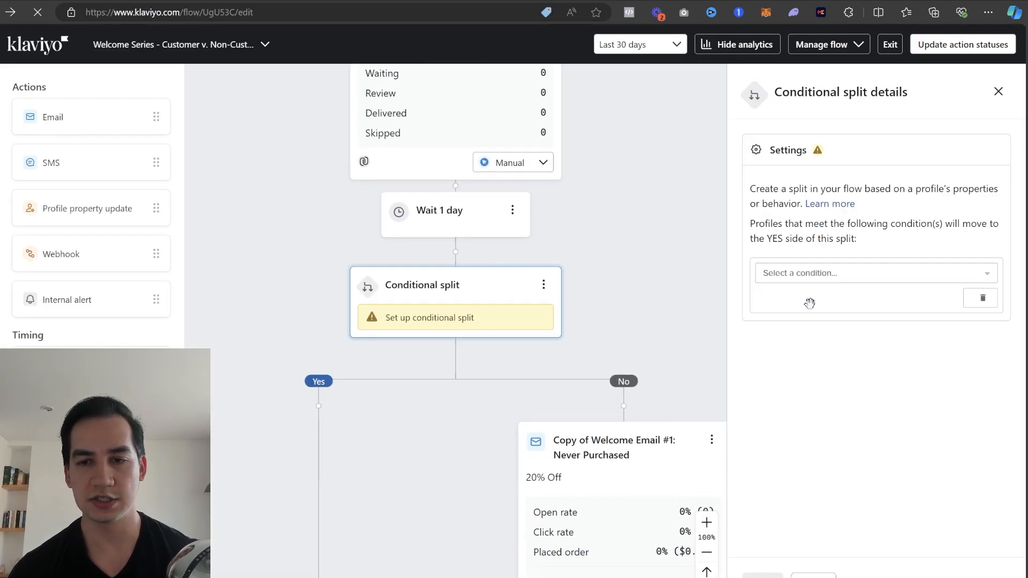
click(810, 271)
click(840, 294)
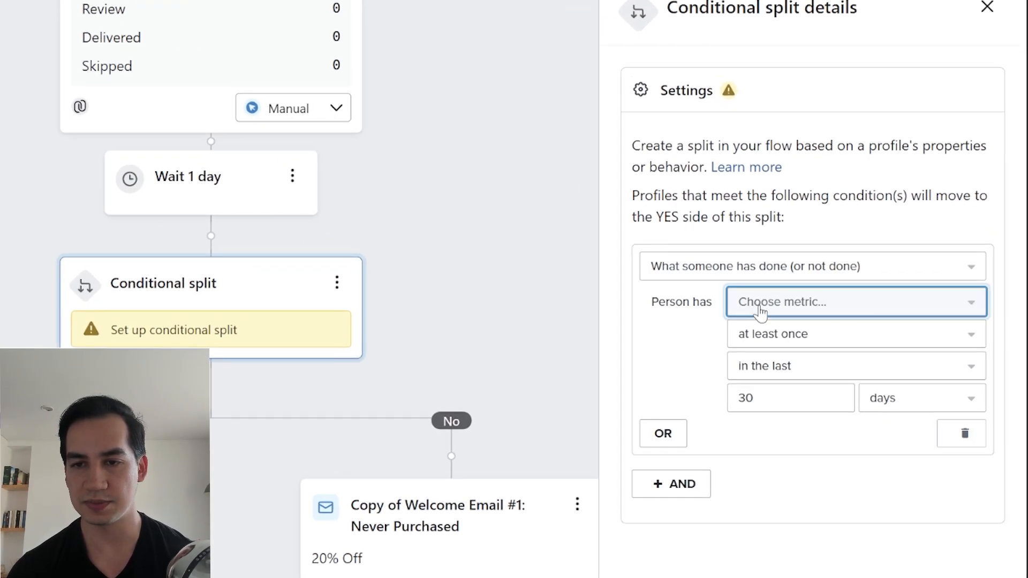
click(760, 310)
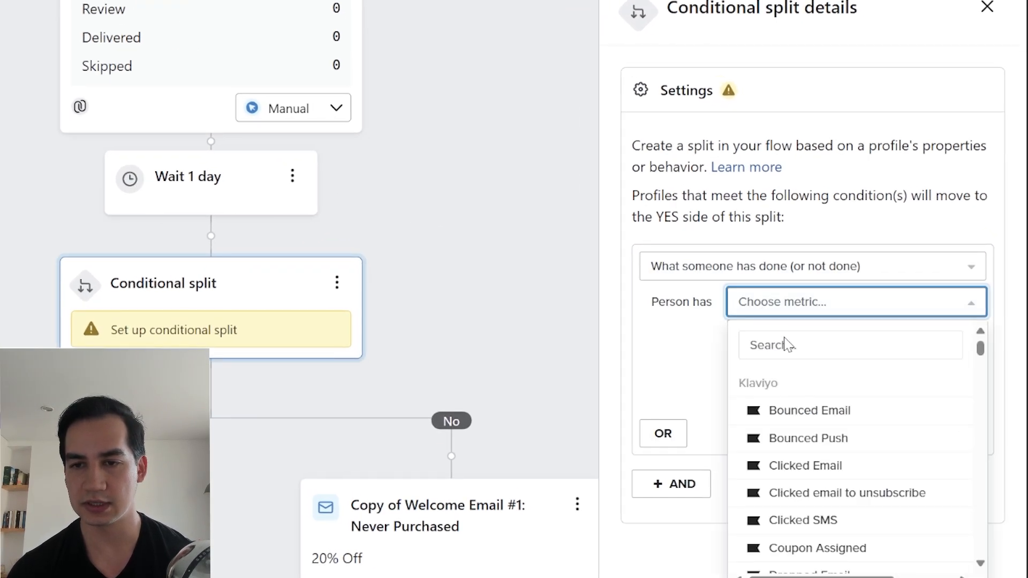
click(798, 344)
text(opene)
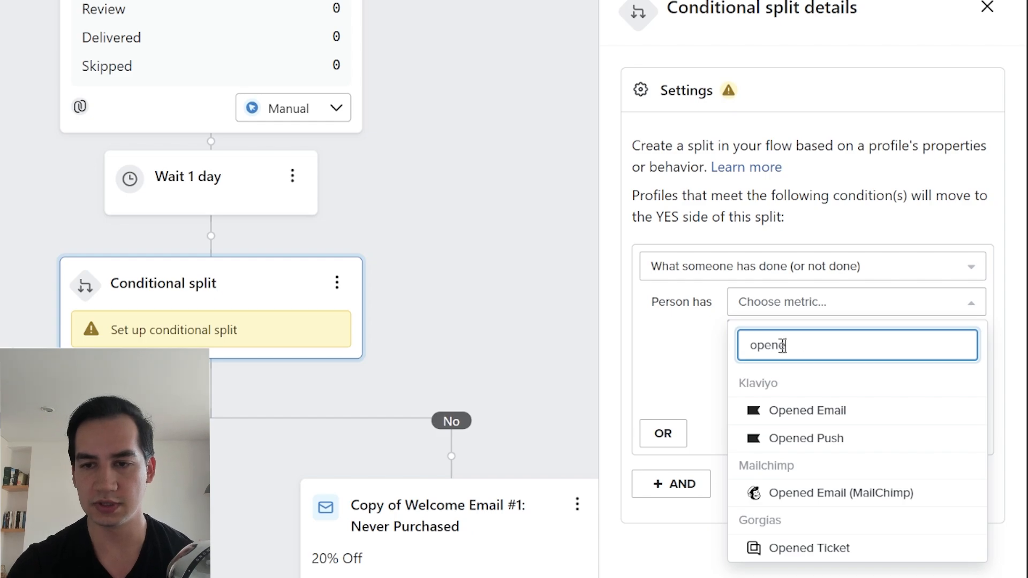
click(807, 410)
click(819, 369)
click(814, 395)
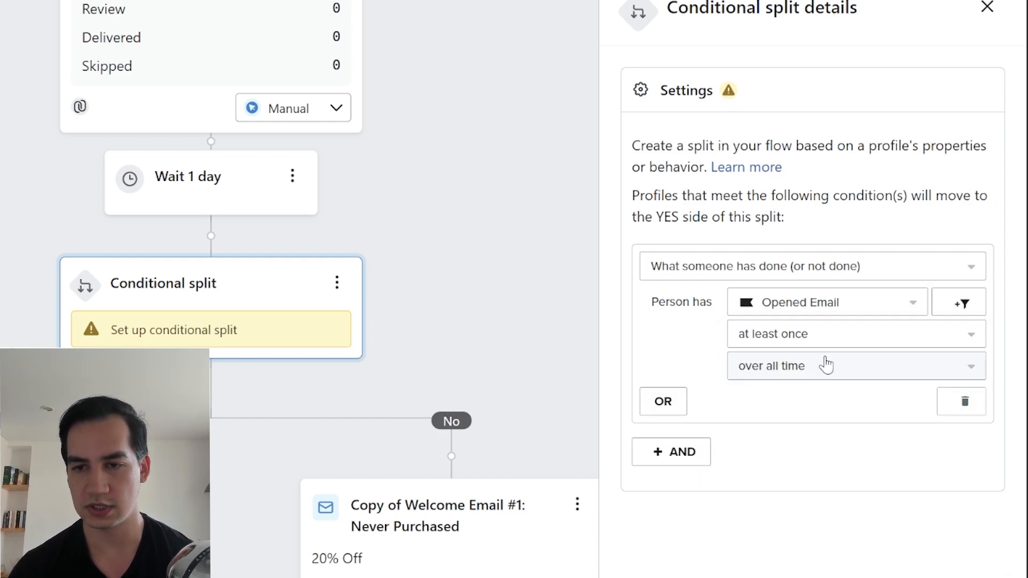
- Filter the Opened Email condition to Message equals XeJMrX and save the conditional split
click(959, 303)
click(833, 335)
click(810, 379)
text(mes)
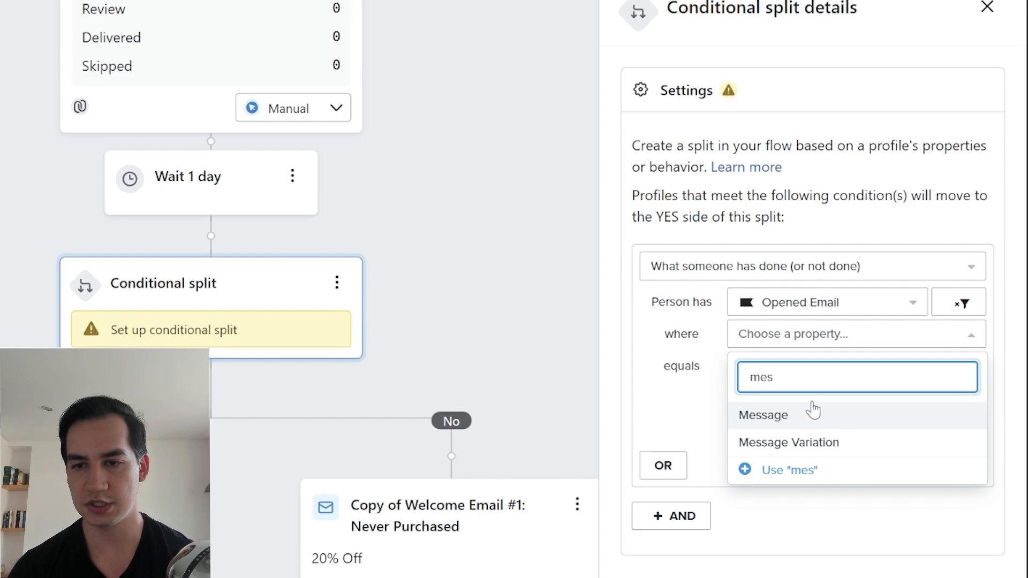
click(813, 410)
click(818, 366)
key(ctrl+v)
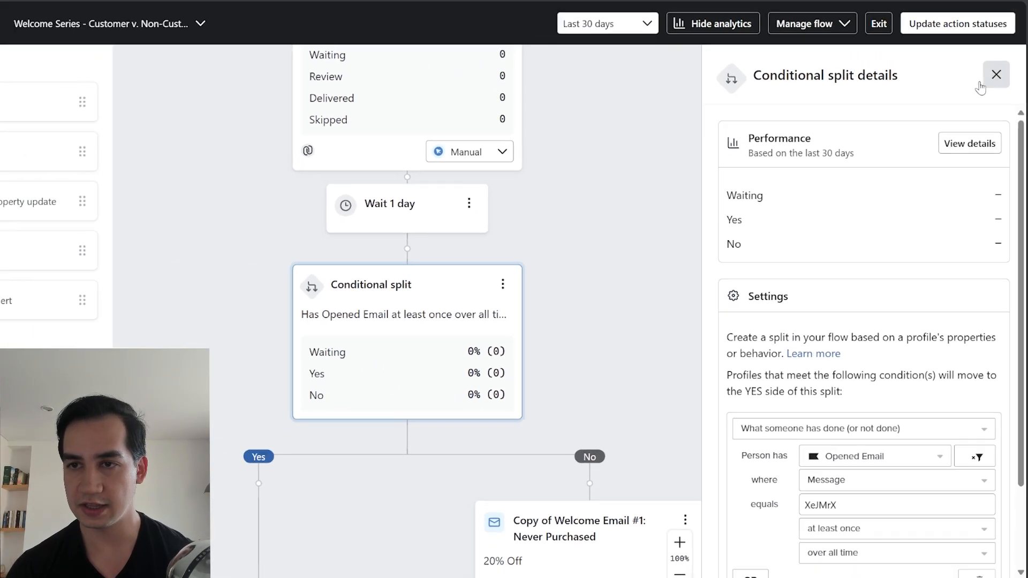
click(985, 81)
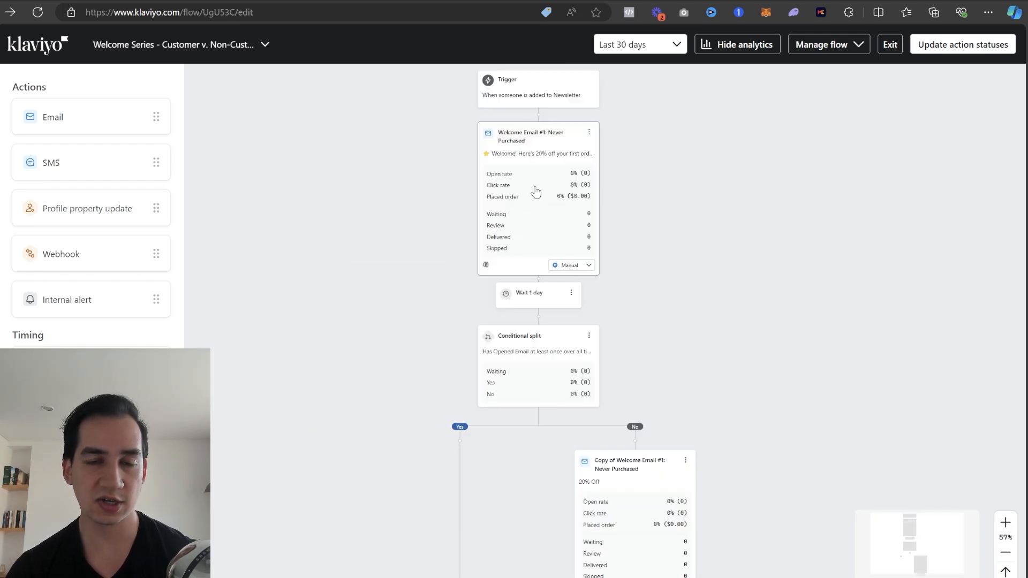
- Review the flow from Welcome Email #1 through the 1-day wait and conditional split to the copied email on the No branch
scroll(623, 204, up, 3)
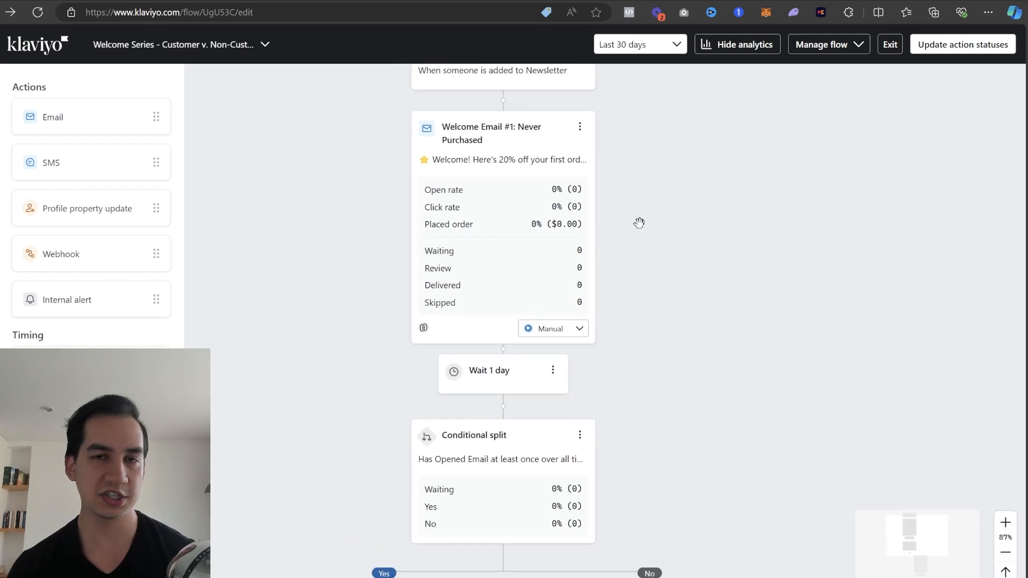
scroll(639, 223, down, 4)
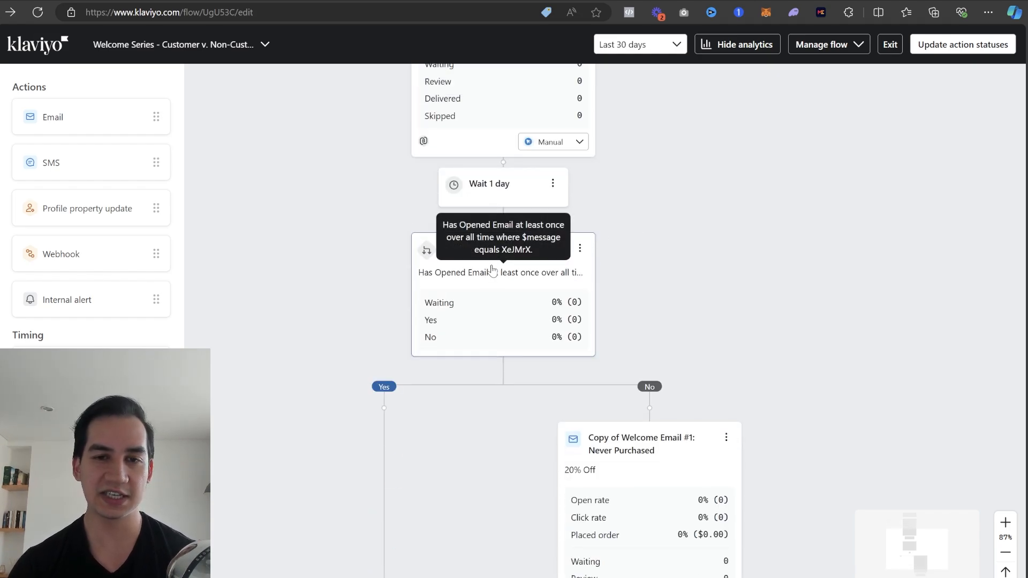
scroll(530, 325, up, 1)
scroll(481, 386, down, 1)
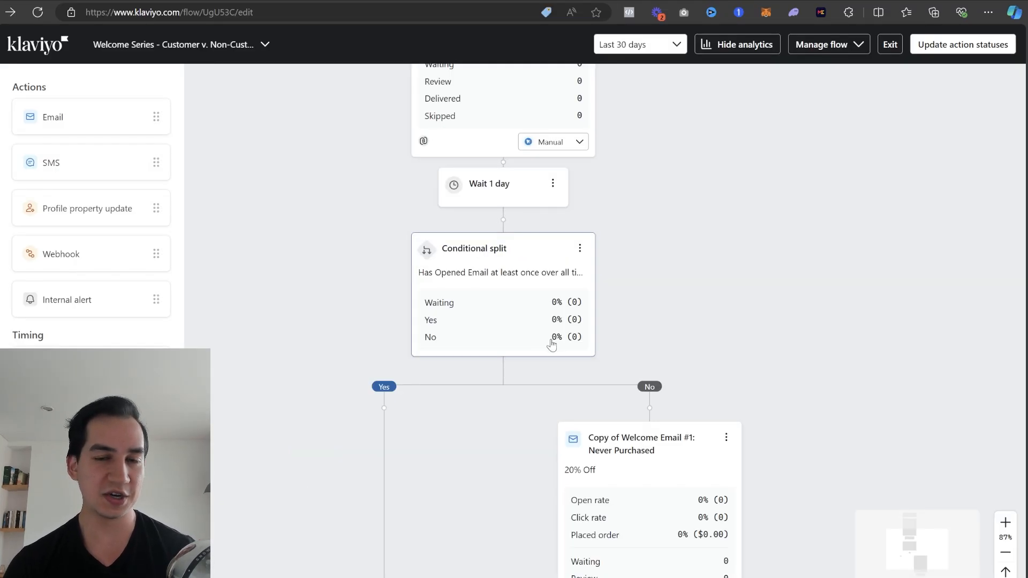
scroll(477, 238, up, 5)
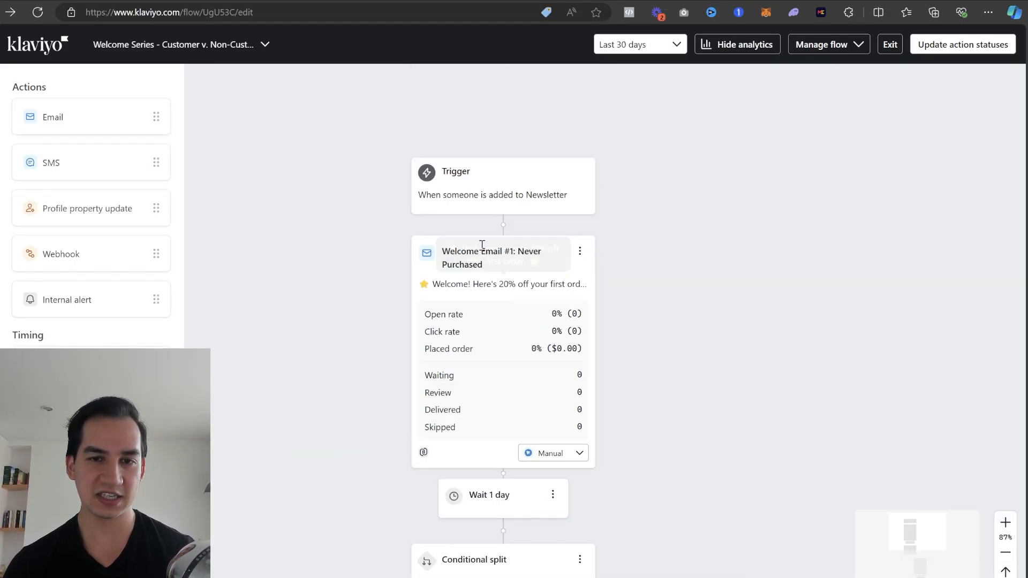
scroll(498, 273, down, 5)
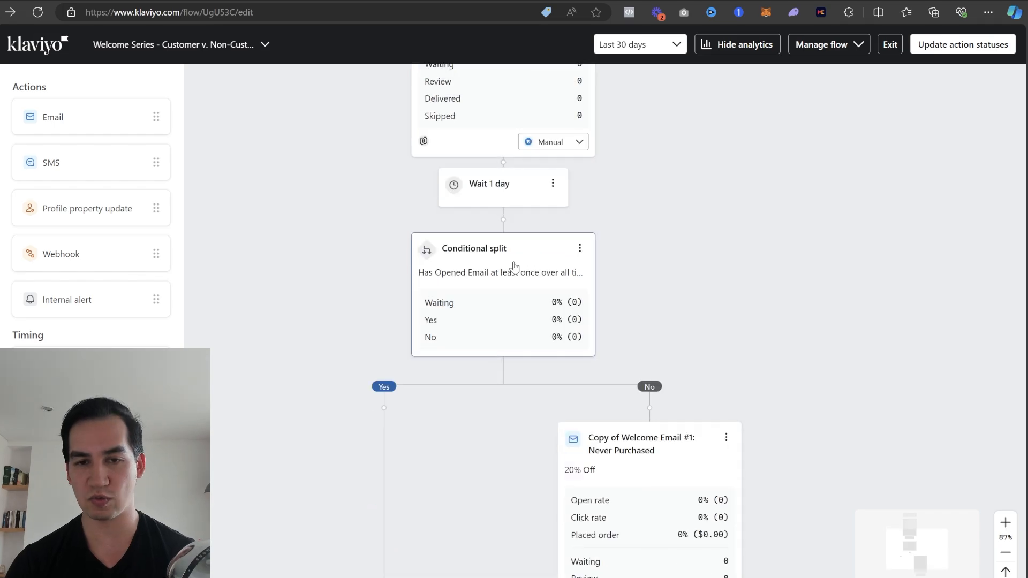
scroll(503, 270, down, 5)
drag(489, 275, 545, 277)
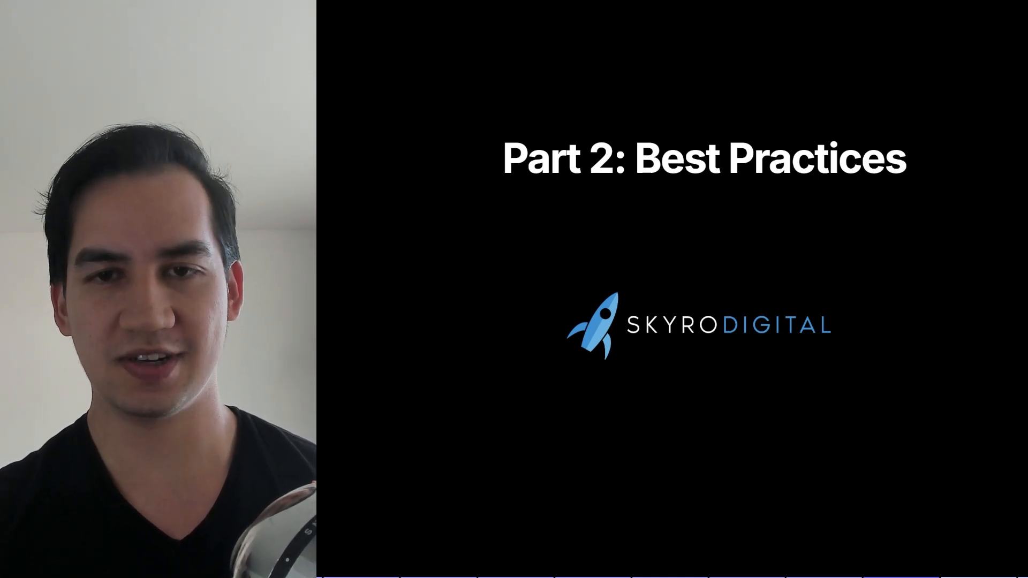
key(Right)
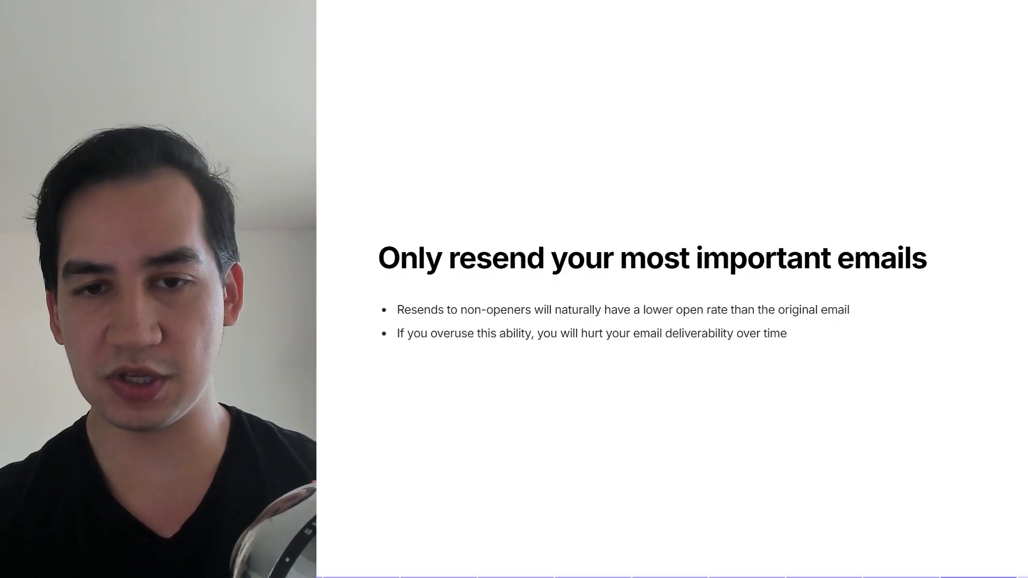
key(Right)
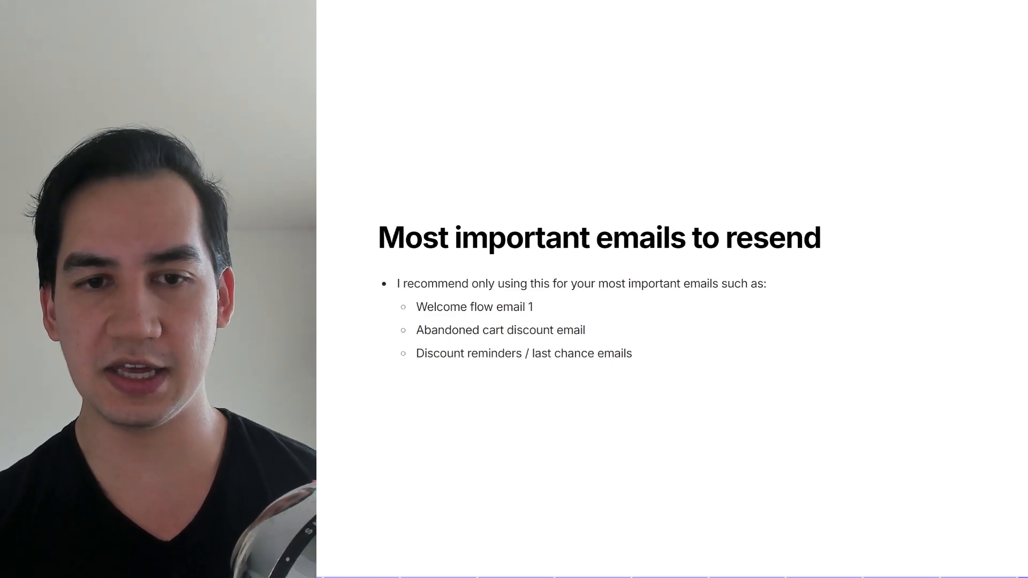
key(Right)
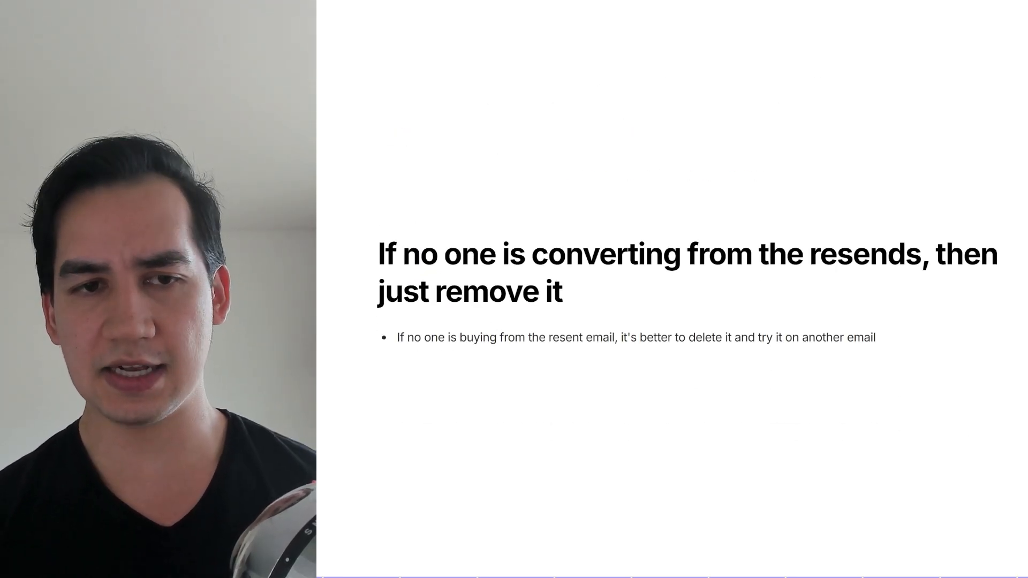